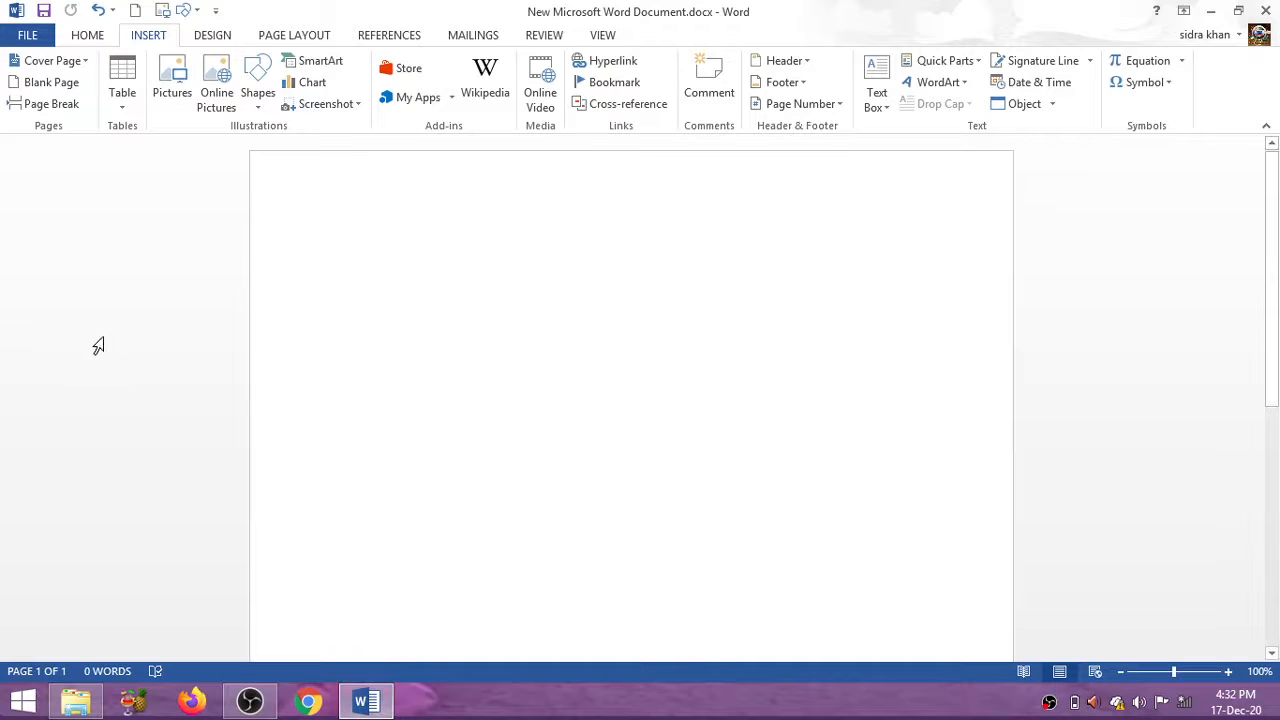
# Insert an empty table set to 5 columns and 6 rows through the Insert Table dialog
pyautogui.click(124, 100)
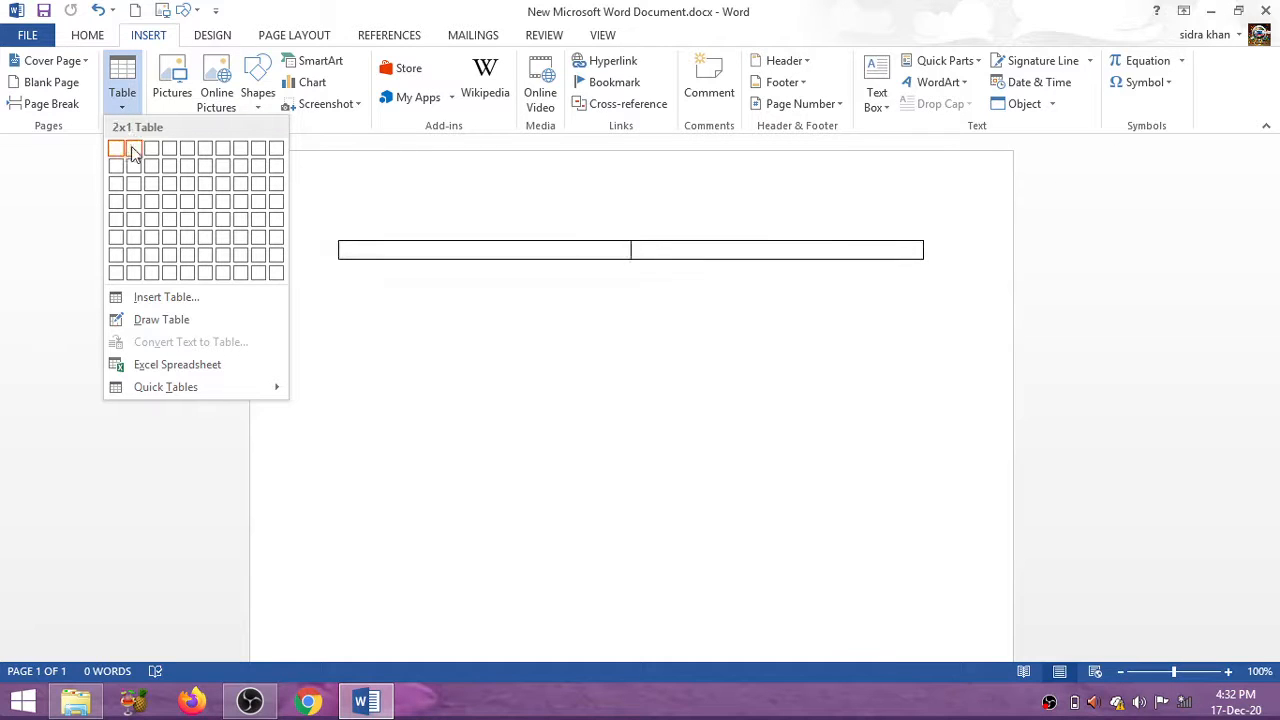
pyautogui.click(247, 303)
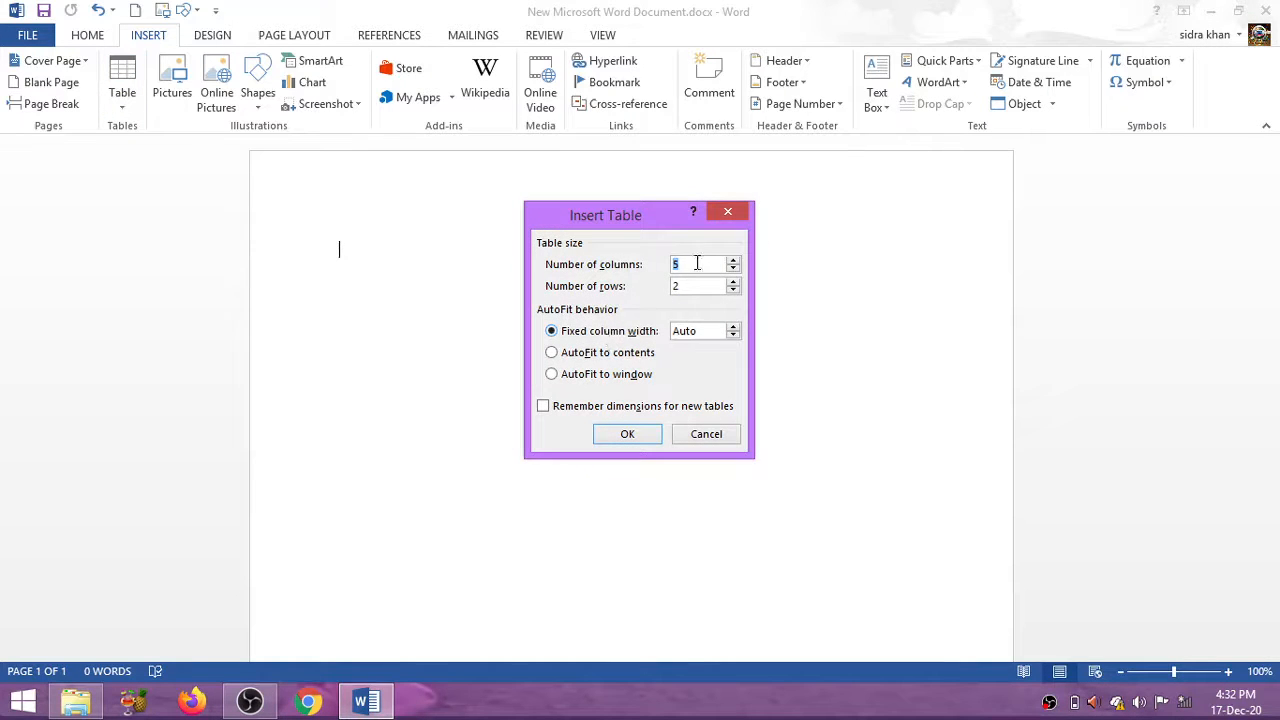
pyautogui.press('BackSpace')
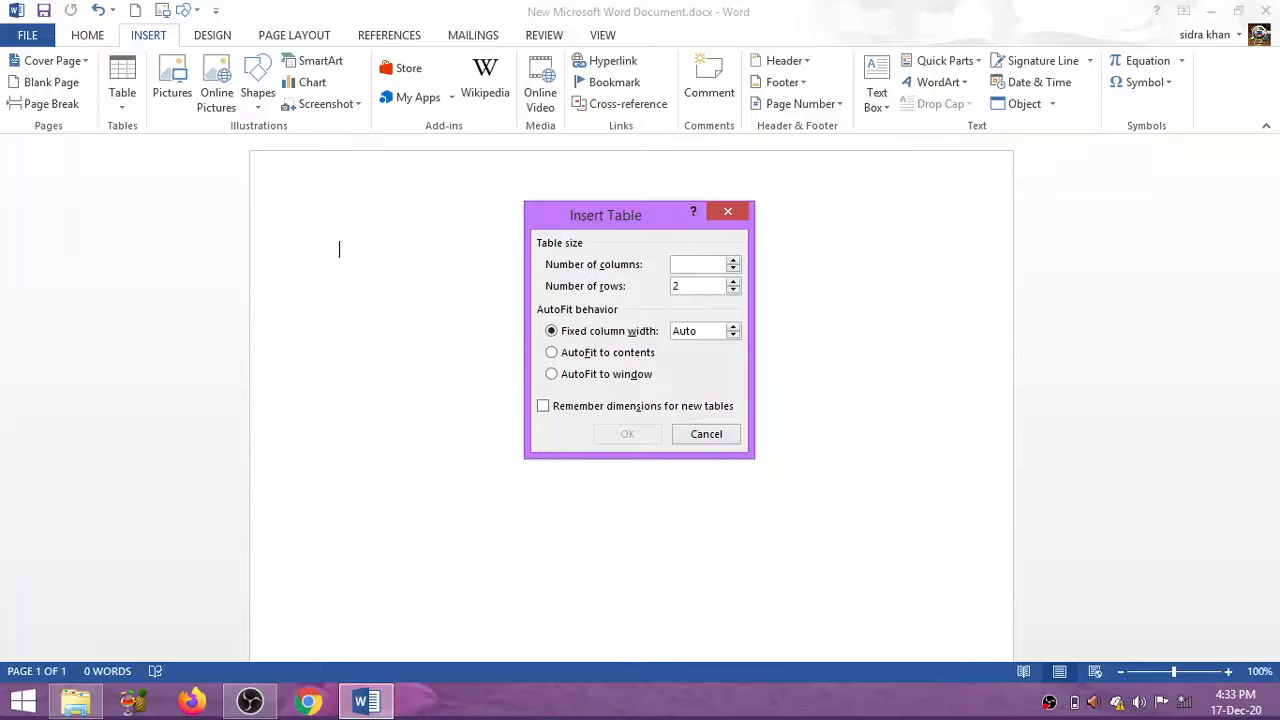
pyautogui.write('6')
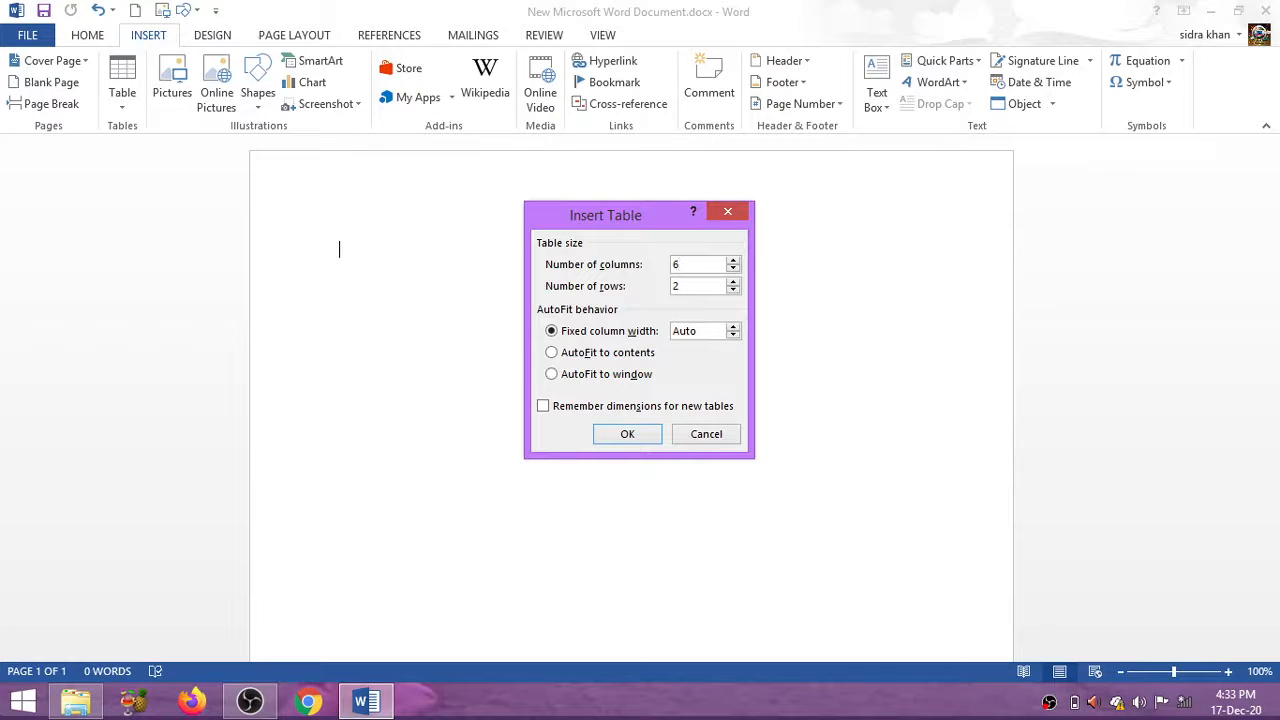
pyautogui.click(733, 268)
pyautogui.click(721, 287)
pyautogui.press('BackSpace')
pyautogui.write('6')
pyautogui.click(614, 434)
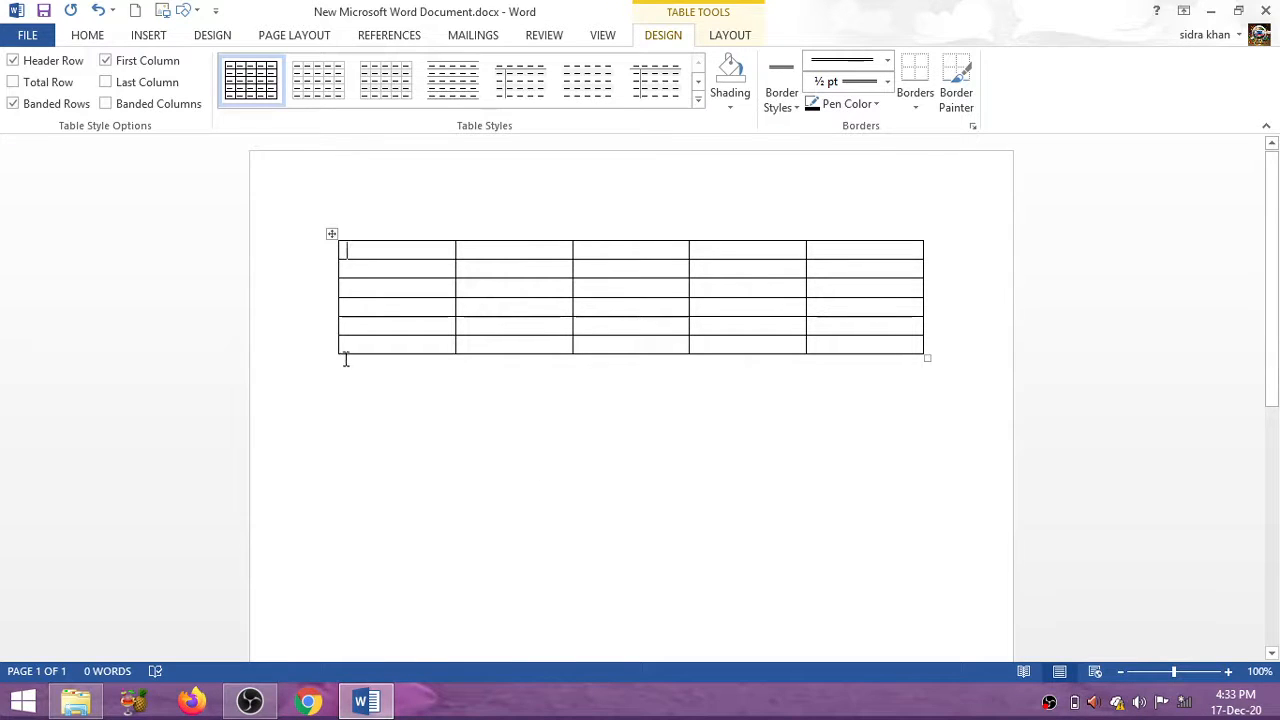
# Add two empty rows below the table's last row with the insert-row control
pyautogui.moveTo(334, 356)
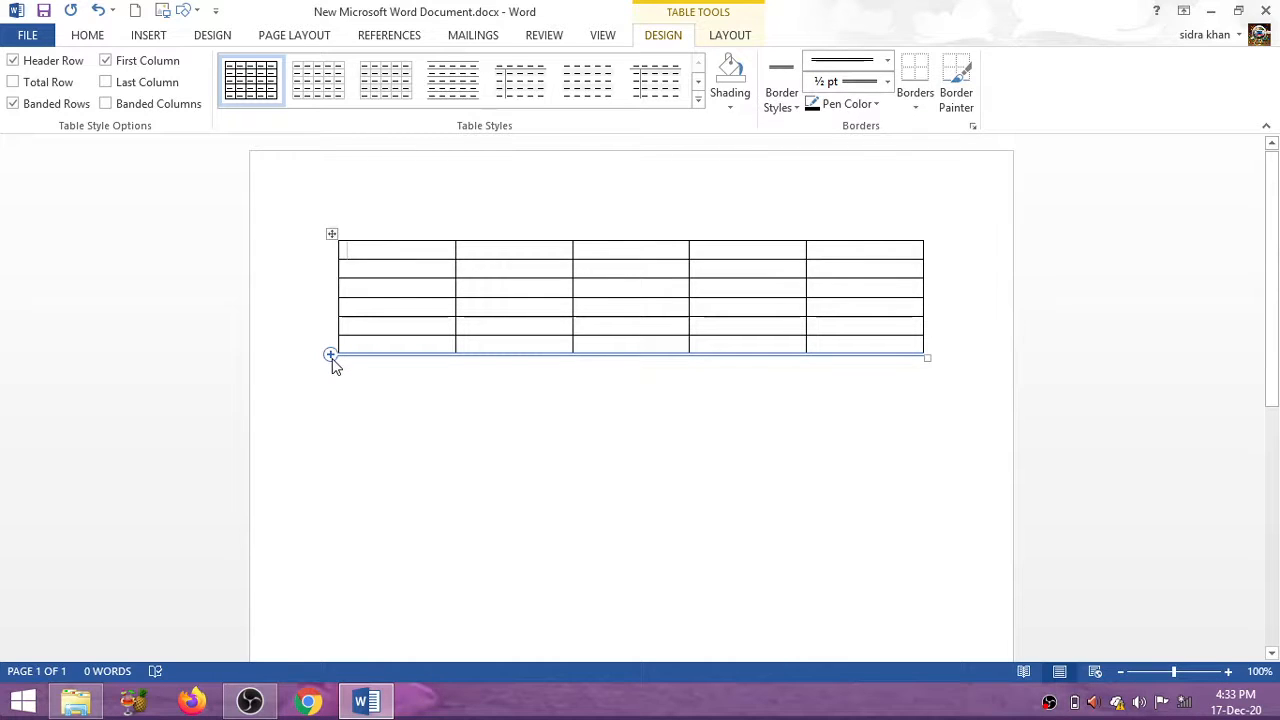
pyautogui.click(331, 356)
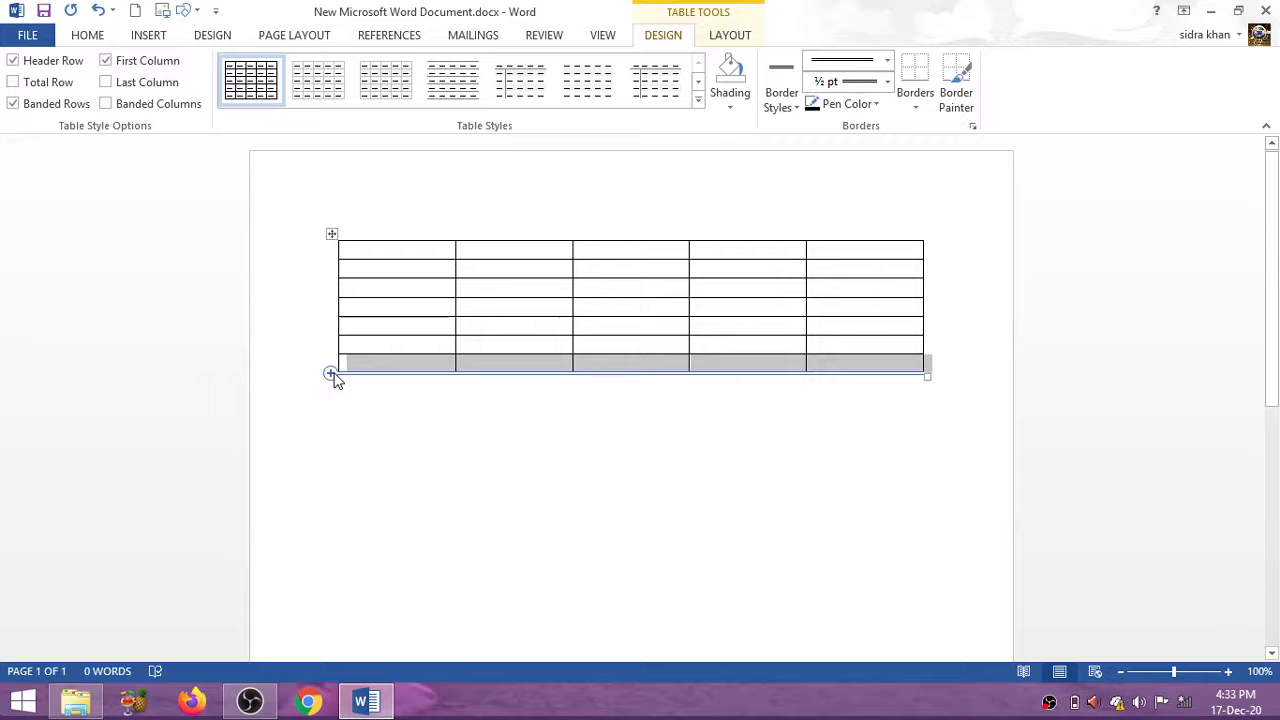
pyautogui.click(331, 374)
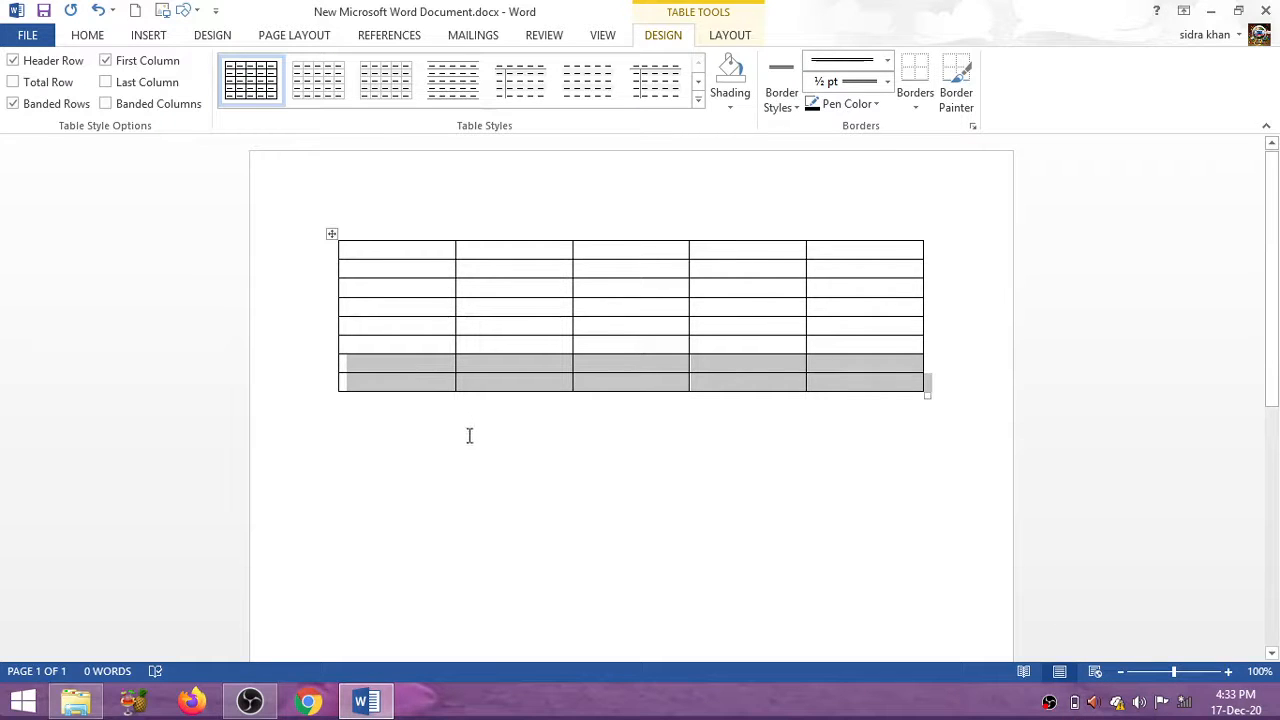
pyautogui.rightClick(331, 234)
pyautogui.click(300, 291)
# Delete the extra selected bottom row from the table
pyautogui.rightClick(329, 236)
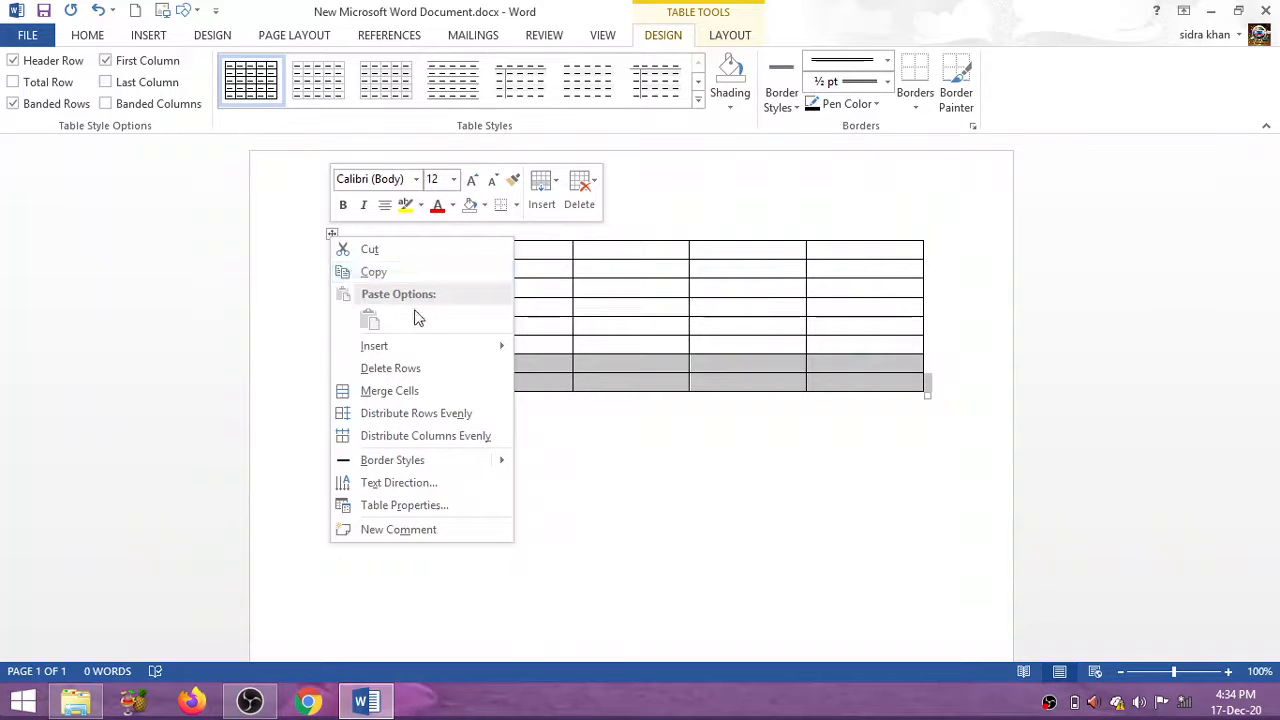
pyautogui.moveTo(416, 343)
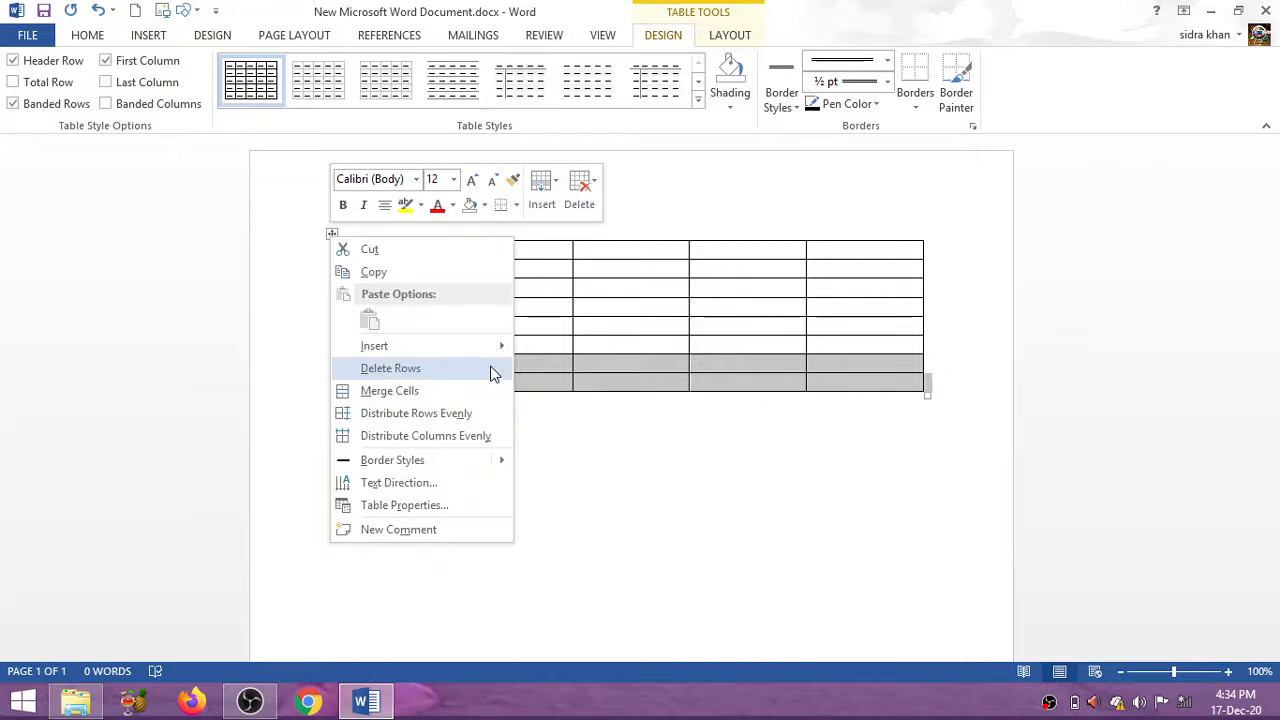
pyautogui.click(490, 369)
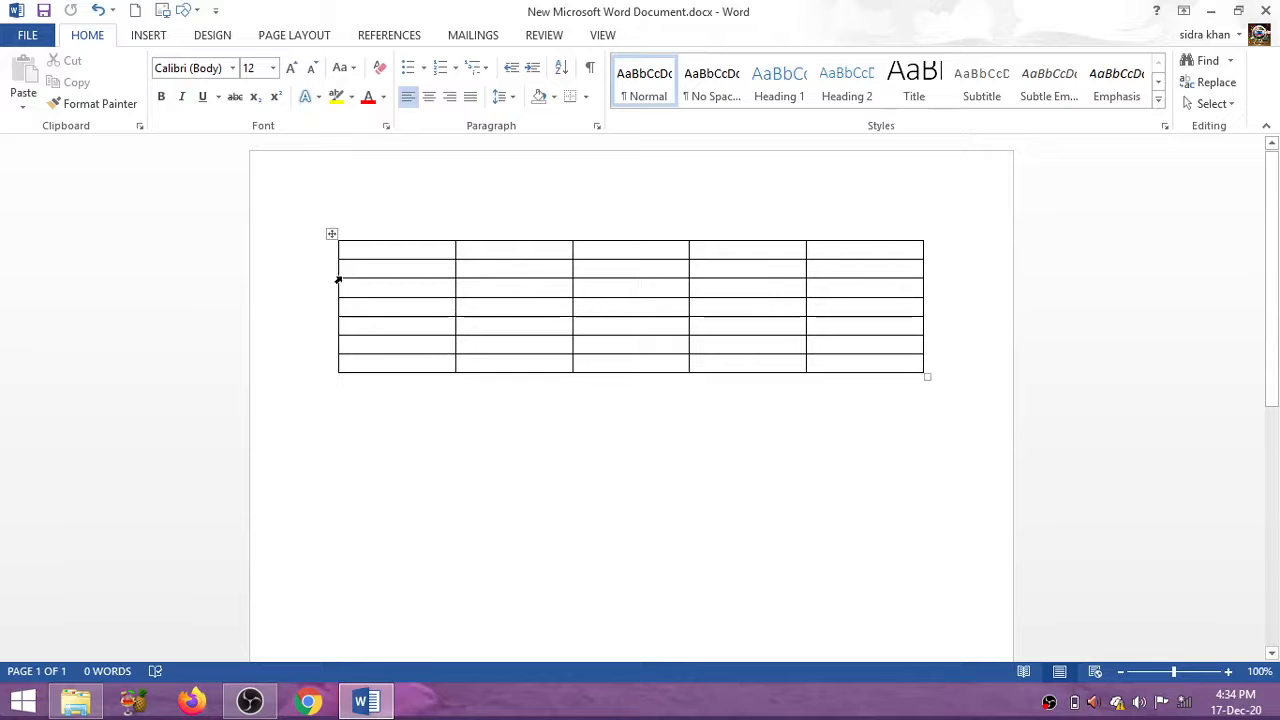
# Delete the whole table, then undo the deletion
pyautogui.rightClick(333, 232)
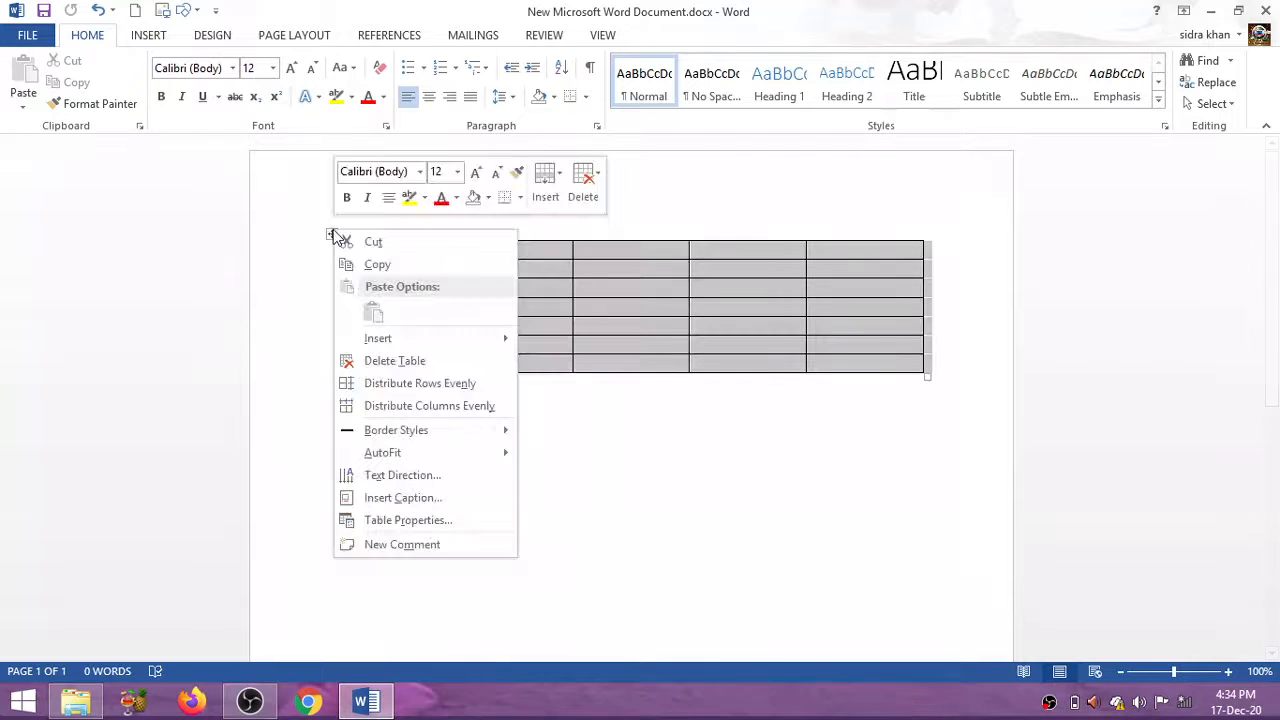
pyautogui.click(447, 360)
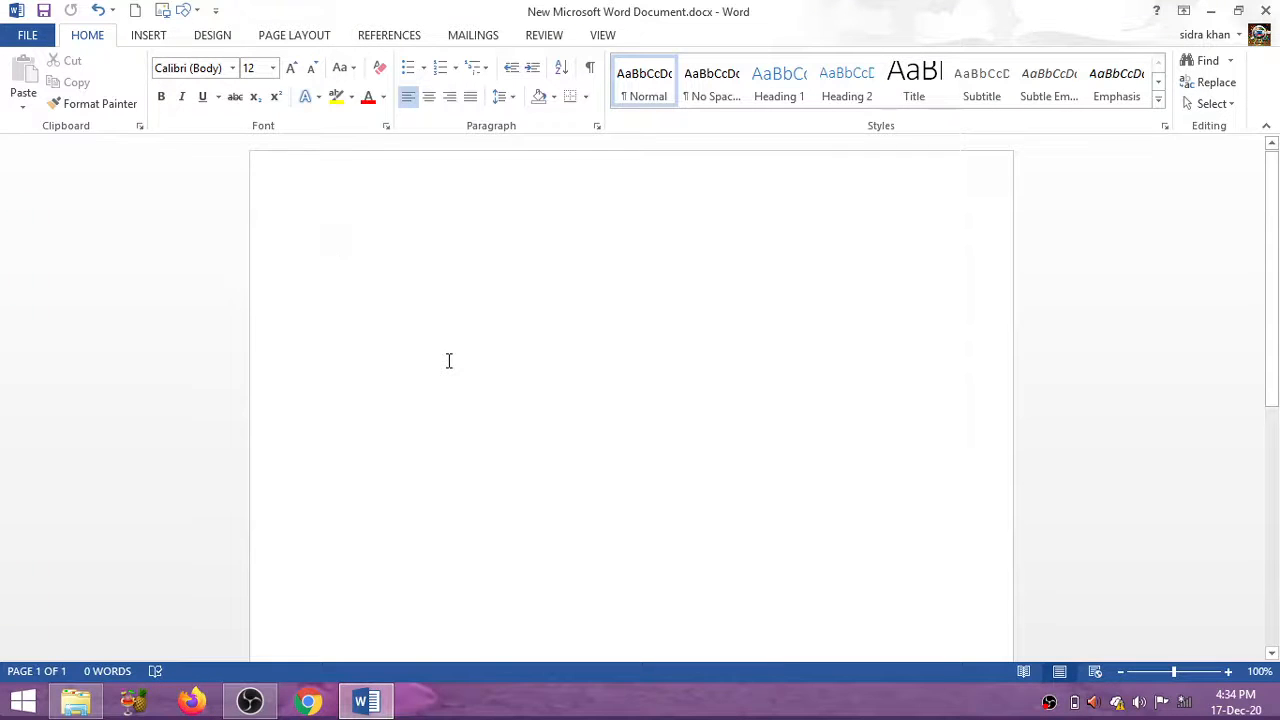
pyautogui.hotkey('ctrl', 'z')
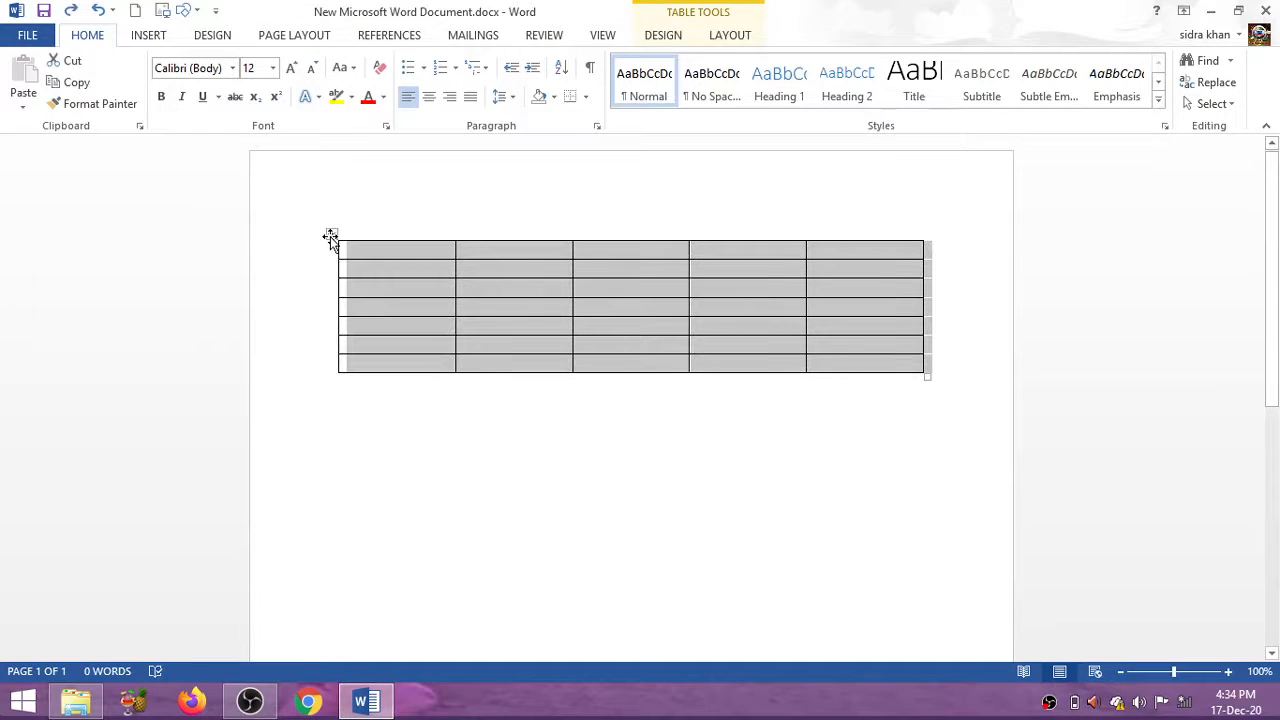
# Open the Caption dialog from the table's shortcut menu, proposing 'Table 1'
pyautogui.rightClick(331, 240)
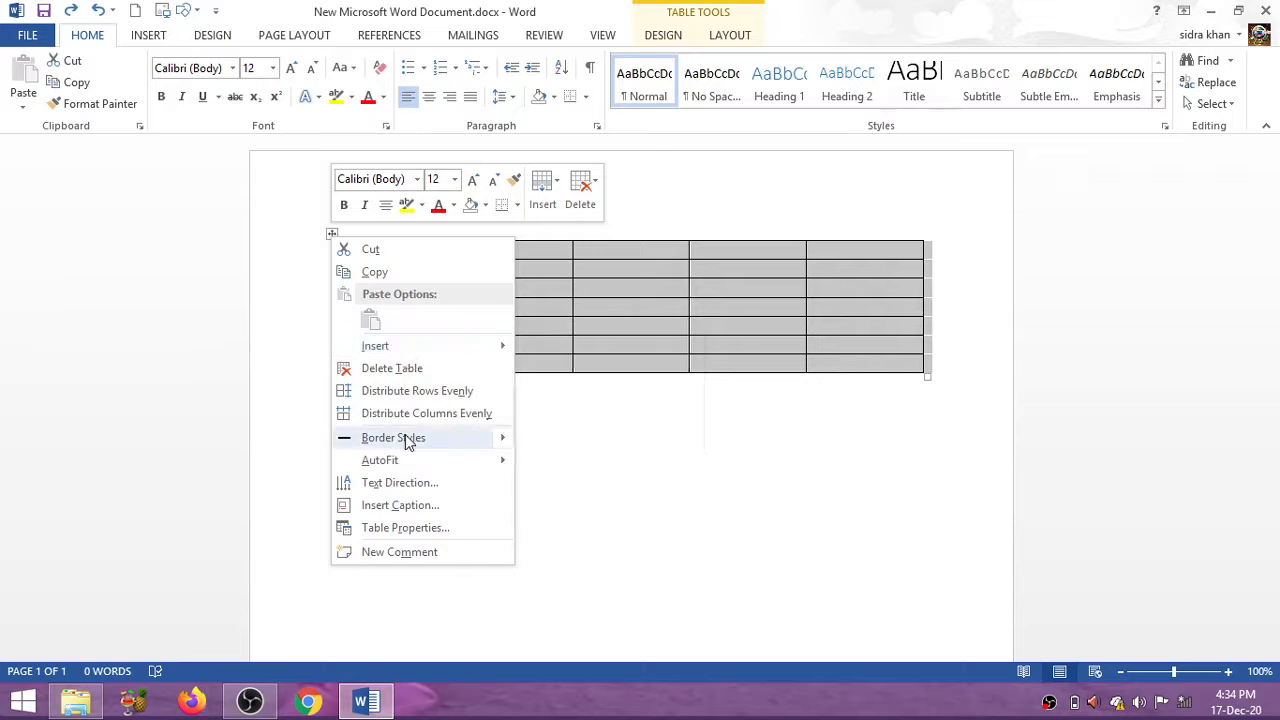
pyautogui.moveTo(407, 443)
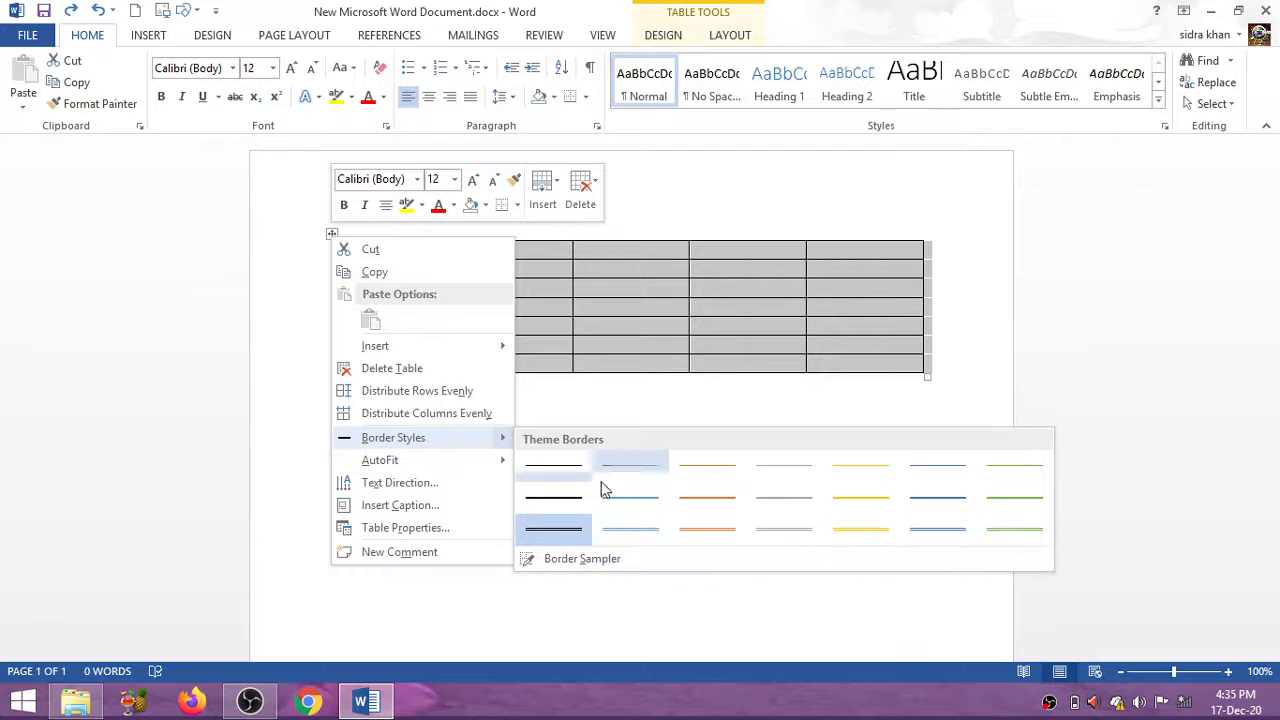
pyautogui.moveTo(492, 470)
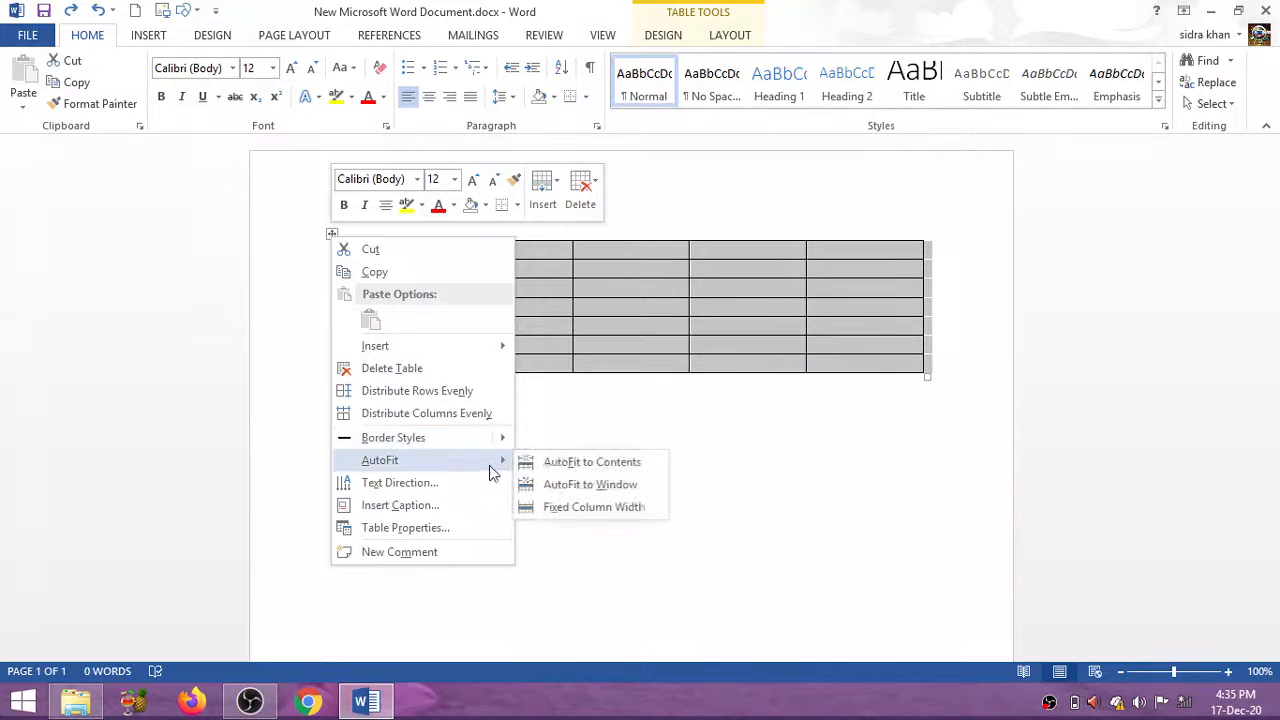
pyautogui.click(461, 513)
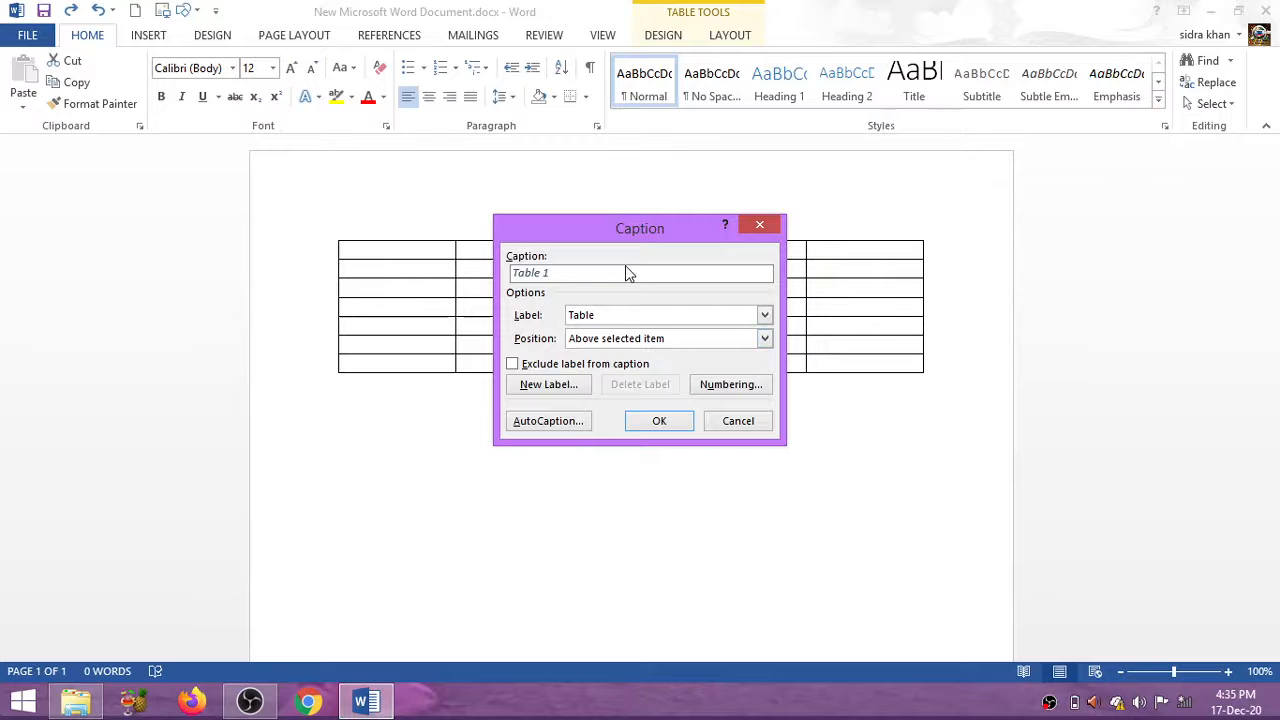
# Set the caption position to 'Below selected item' and insert the 'Table 1' caption
pyautogui.click(664, 339)
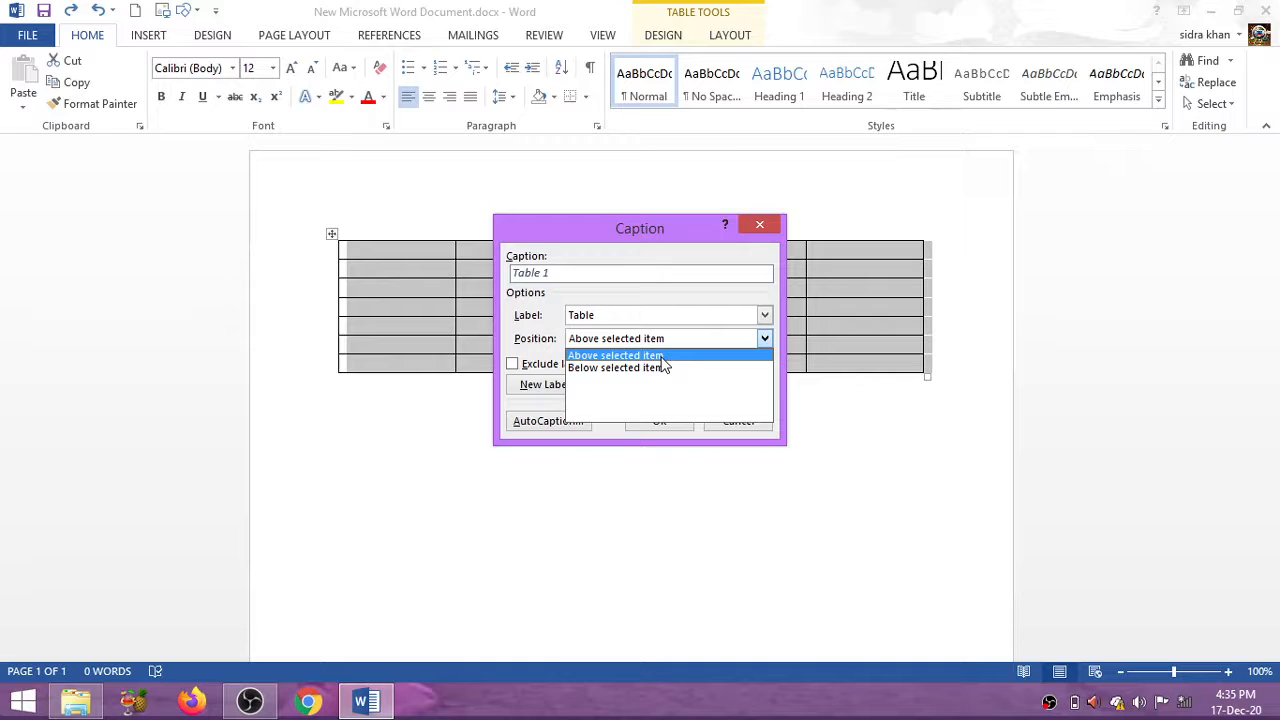
pyautogui.click(662, 367)
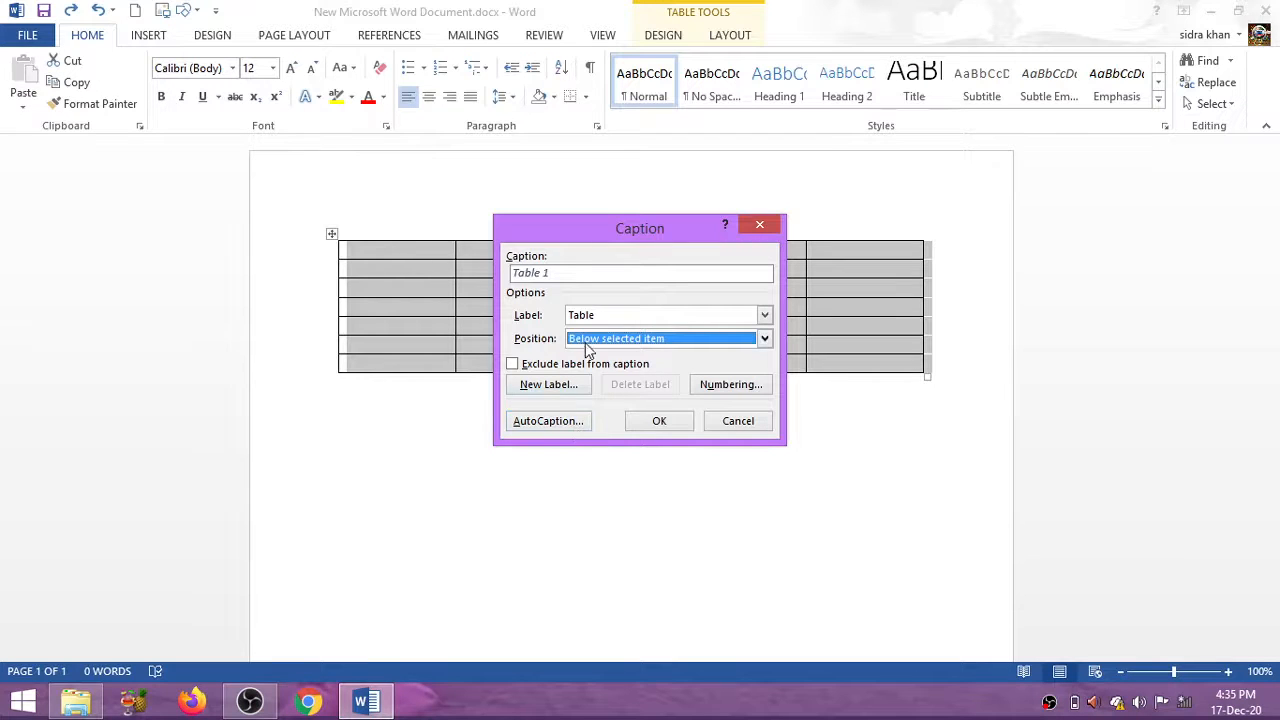
pyautogui.click(647, 424)
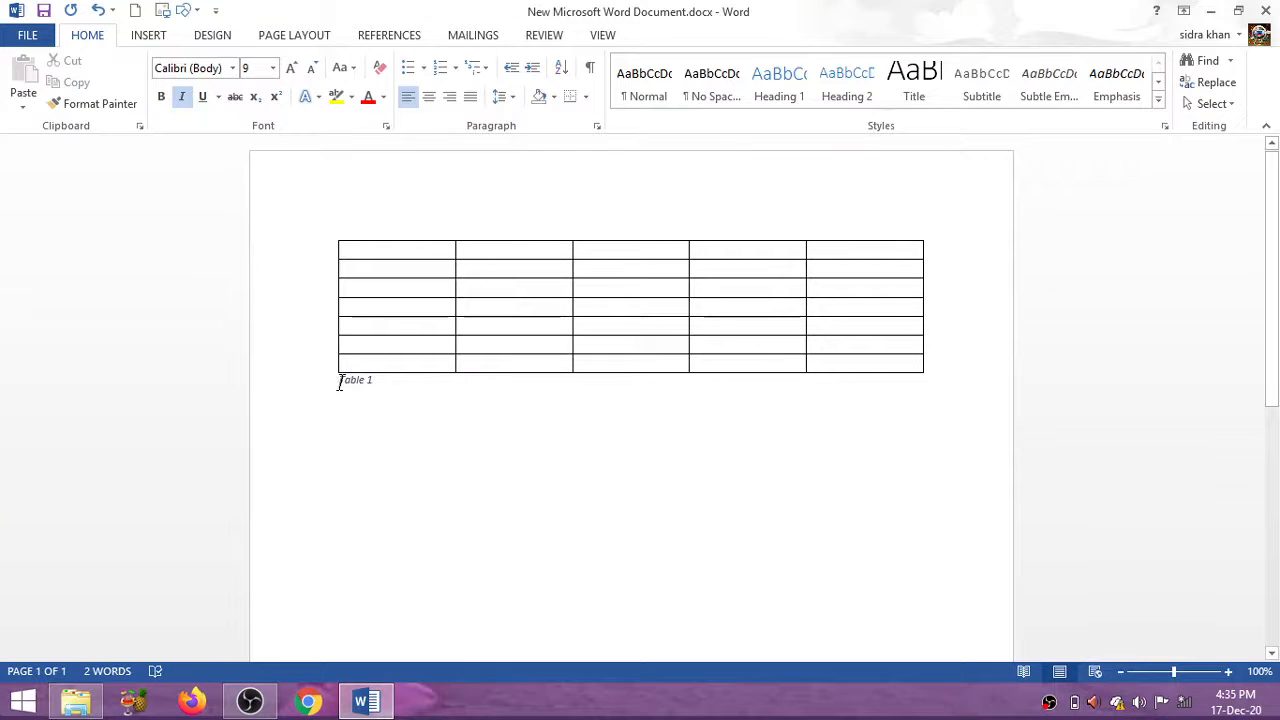
# Centre the 'Table 1' caption and add a blank line above it
pyautogui.moveTo(338, 382); pyautogui.dragTo(382, 383)
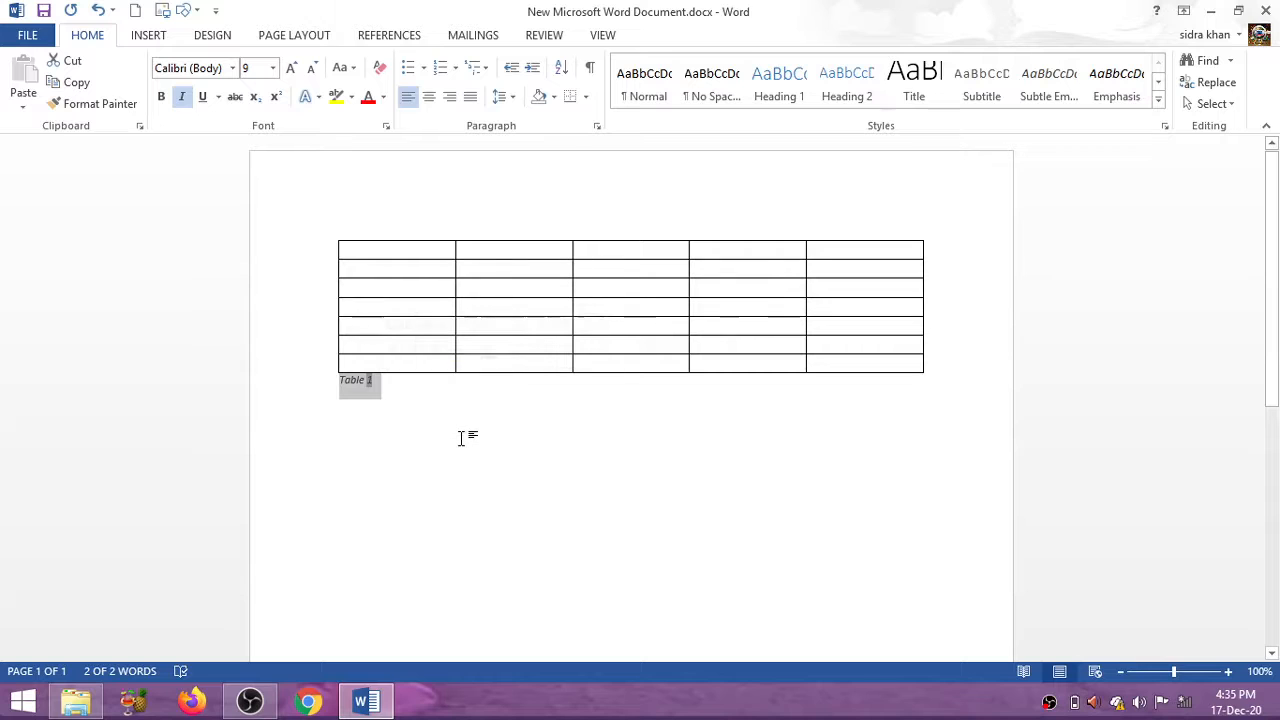
pyautogui.hotkey('ctrl', 'e')
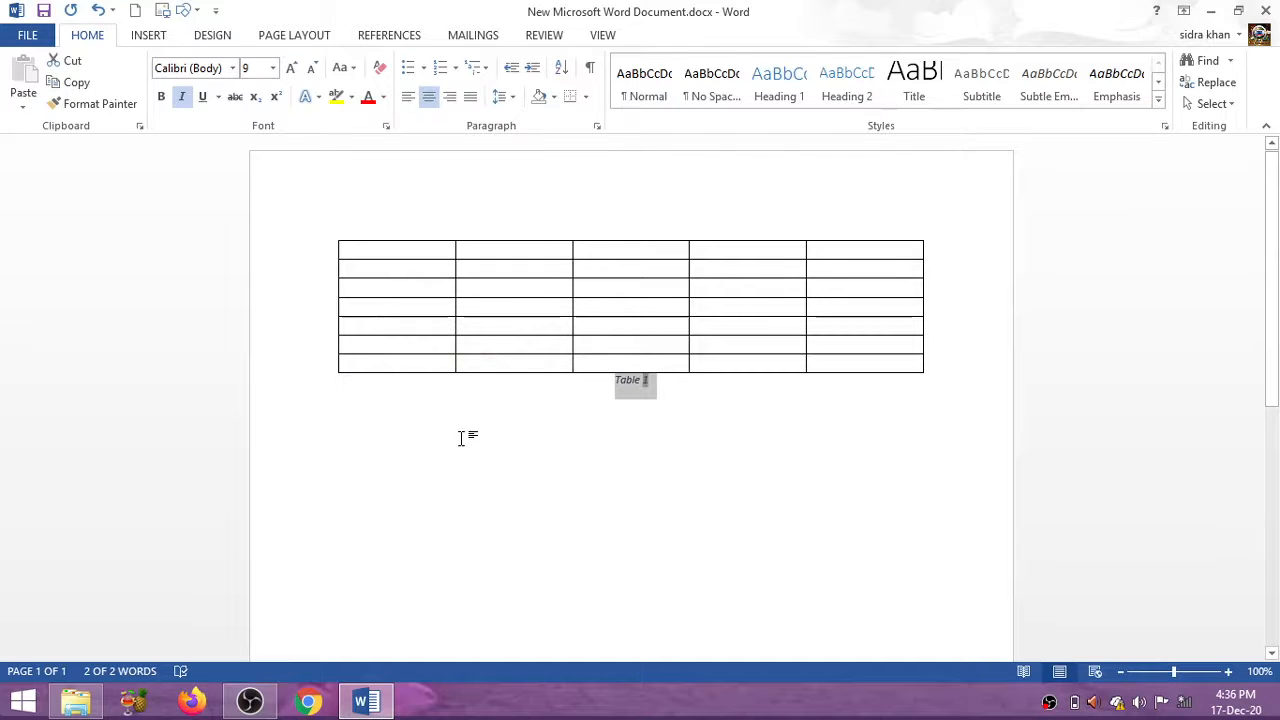
pyautogui.click(461, 438)
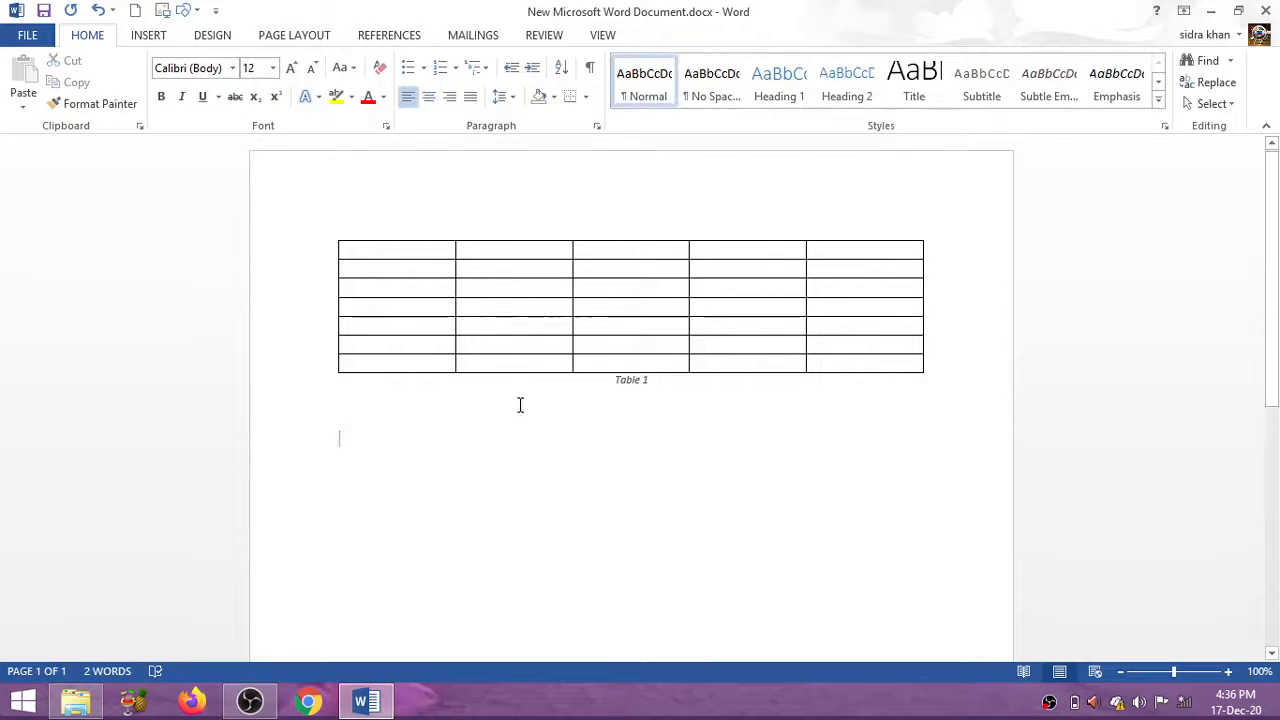
pyautogui.click(607, 379)
pyautogui.press('Return')
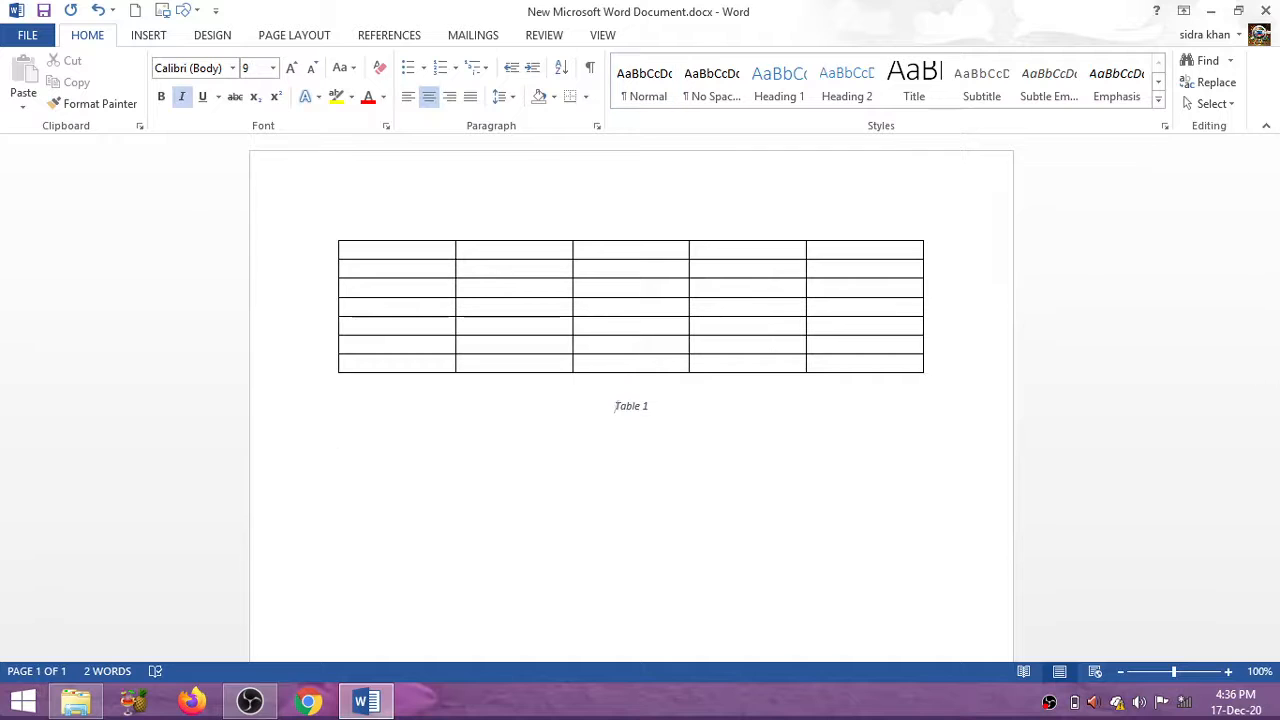
# Enlarge the 'Table 1' caption text to 16 pt
pyautogui.click(905, 598)
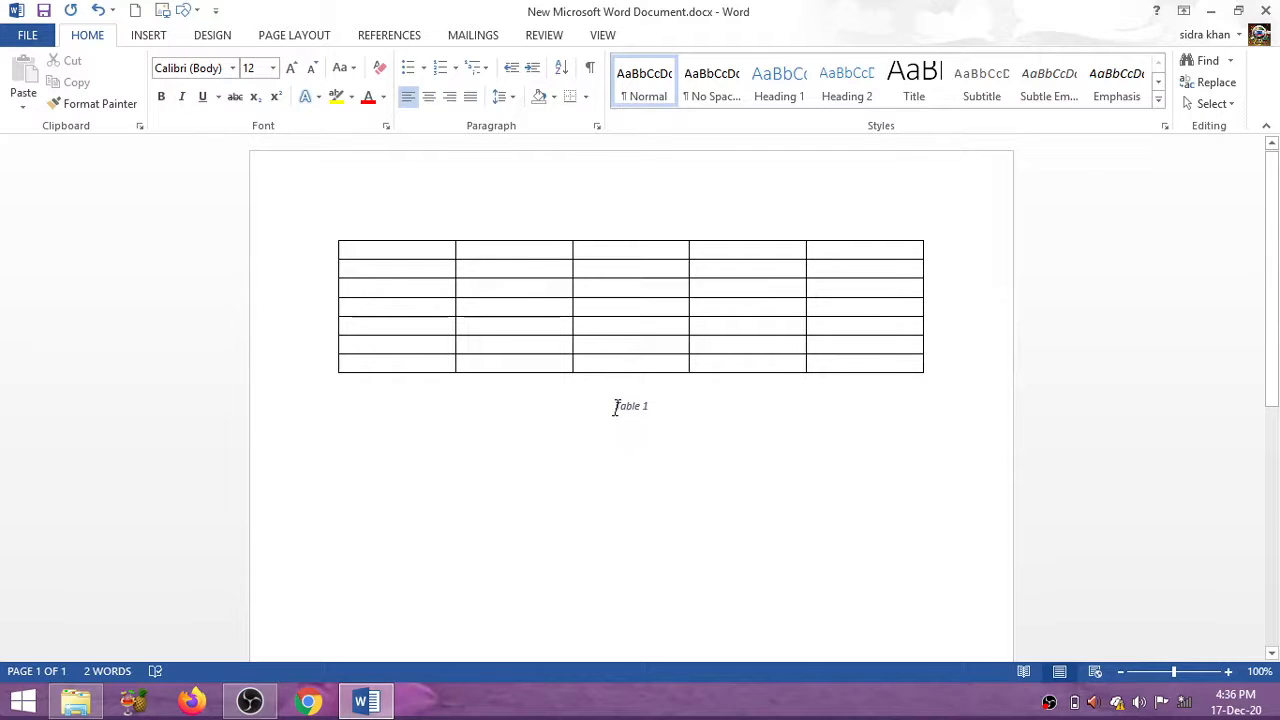
pyautogui.moveTo(617, 406); pyautogui.dragTo(677, 420)
pyautogui.hotkey('ctrl', 'shift', '.')
pyautogui.hotkey('ctrl', 'shift', '.')
pyautogui.hotkey('ctrl', 'shift', '.')
pyautogui.hotkey('ctrl', 'shift', '.')
pyautogui.hotkey('ctrl', 'shift', '.')
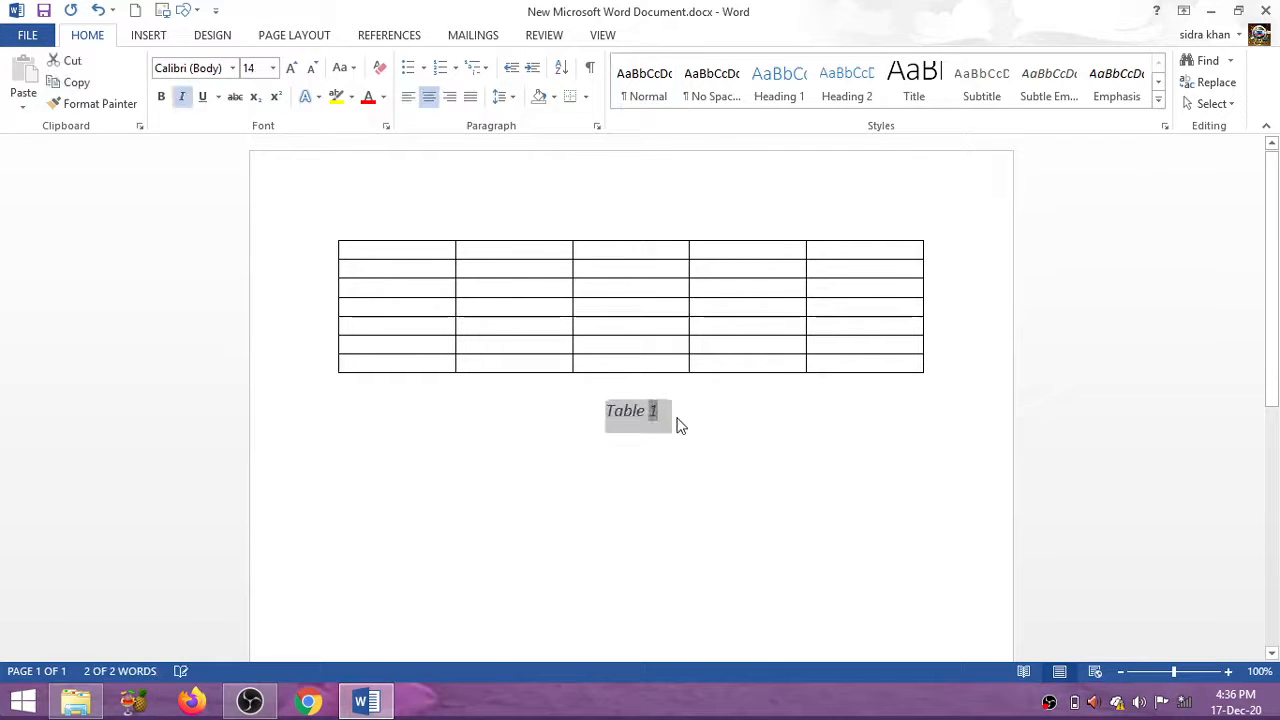
pyautogui.click(678, 418)
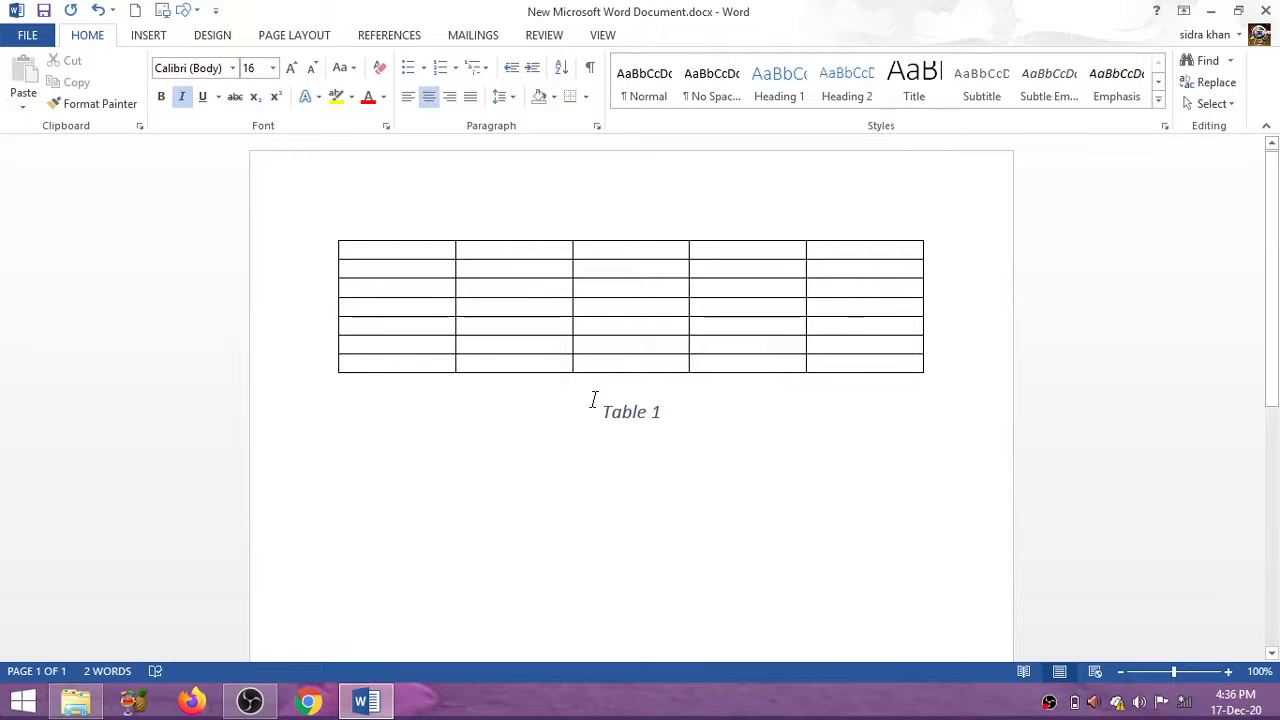
pyautogui.moveTo(600, 406); pyautogui.dragTo(677, 438)
pyautogui.click(675, 440)
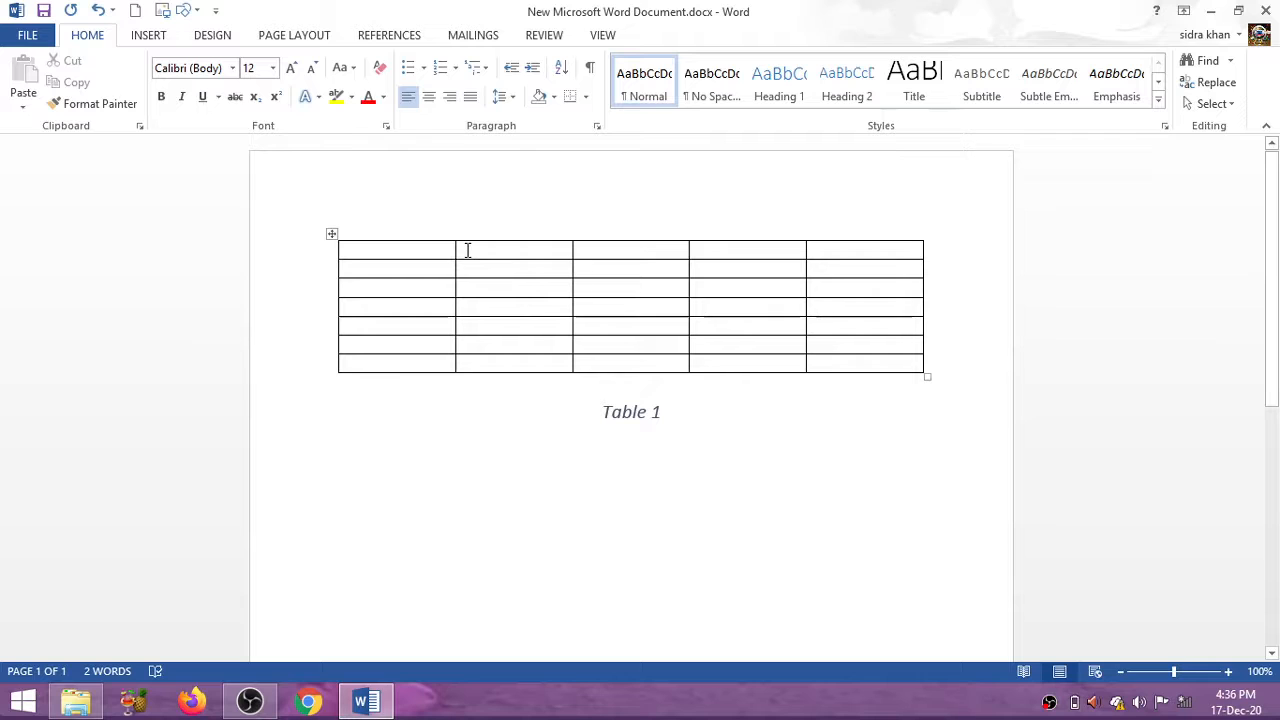
# Open Table Properties and enable the table's Preferred width option
pyautogui.rightClick(333, 234)
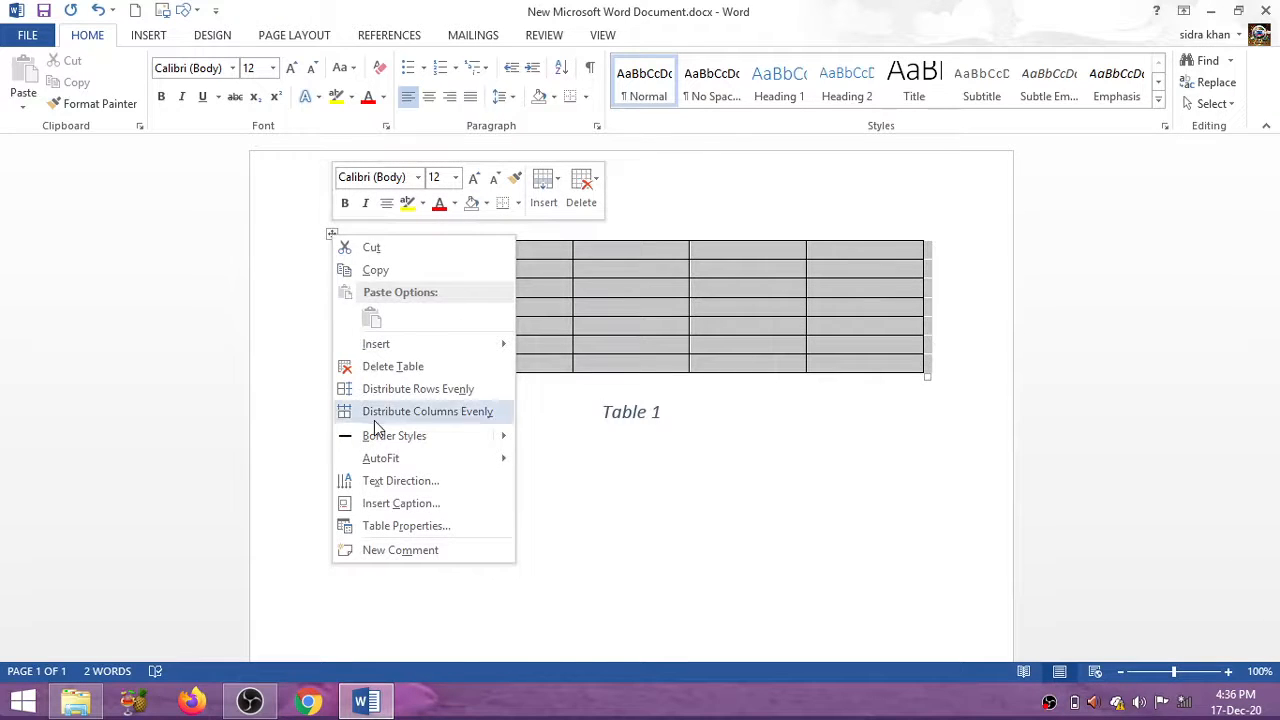
pyautogui.click(412, 528)
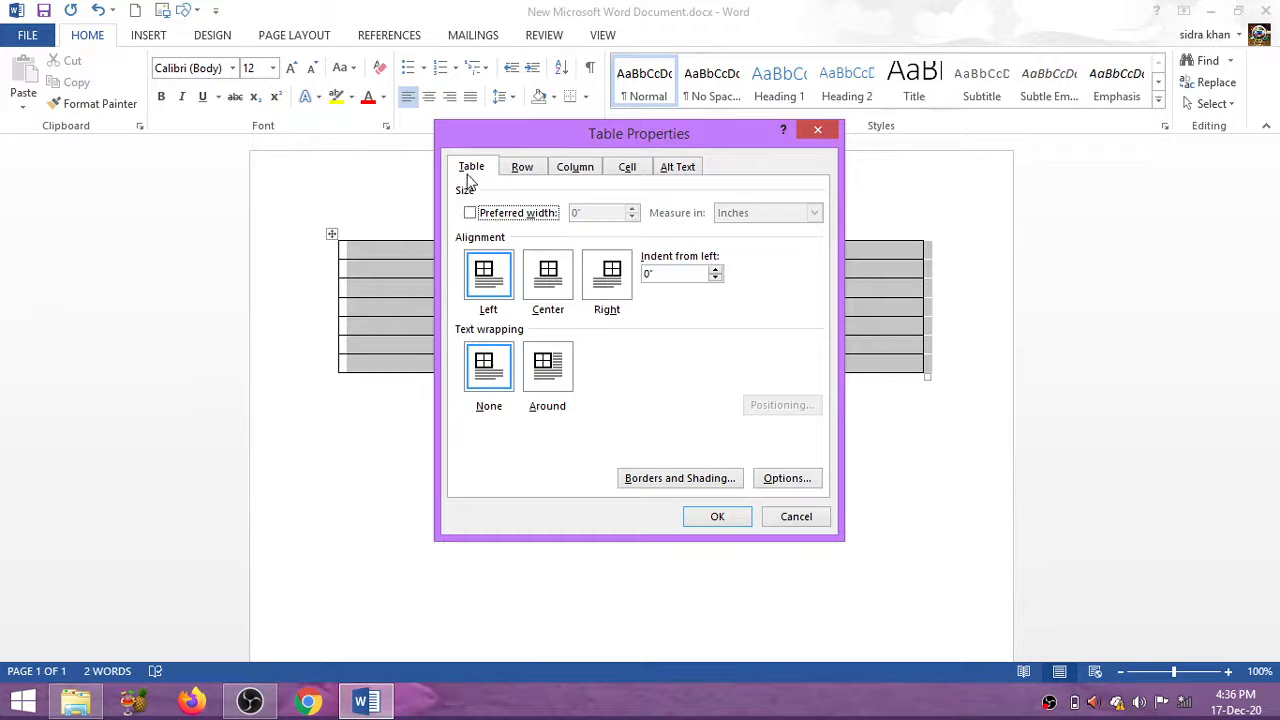
pyautogui.click(474, 215)
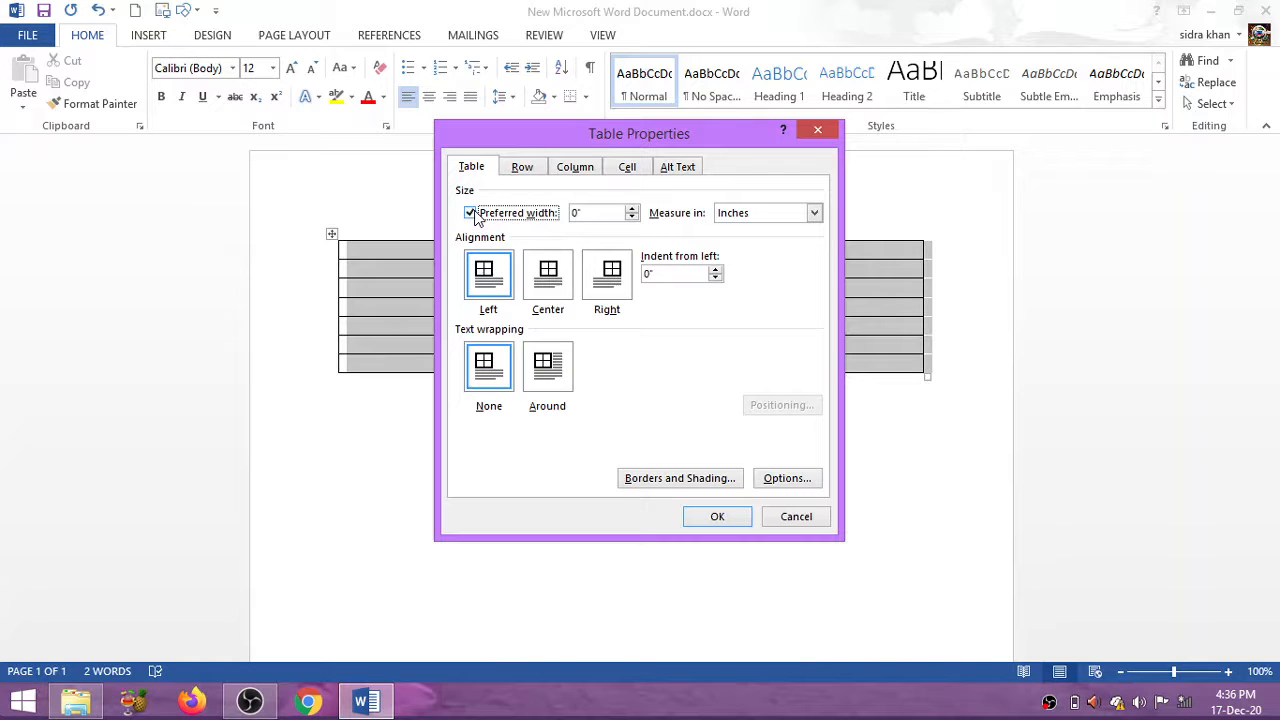
pyautogui.click(470, 218)
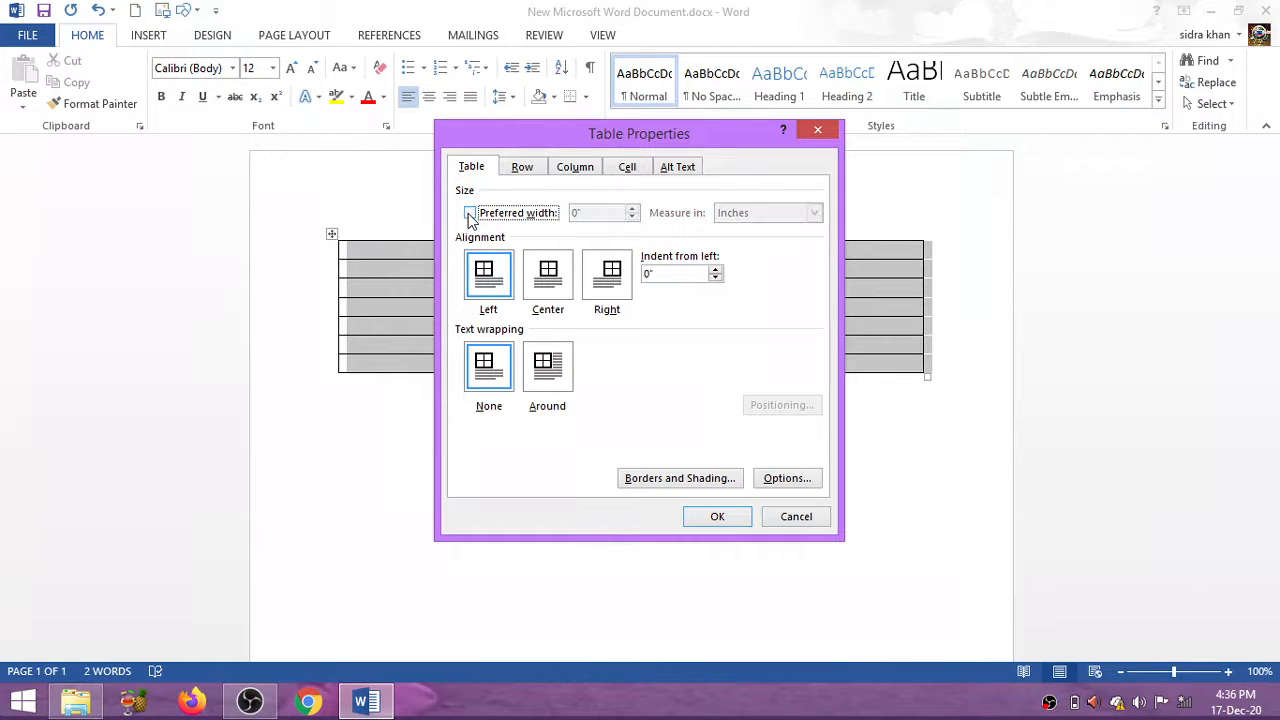
pyautogui.click(470, 215)
pyautogui.click(470, 215)
pyautogui.click(470, 215)
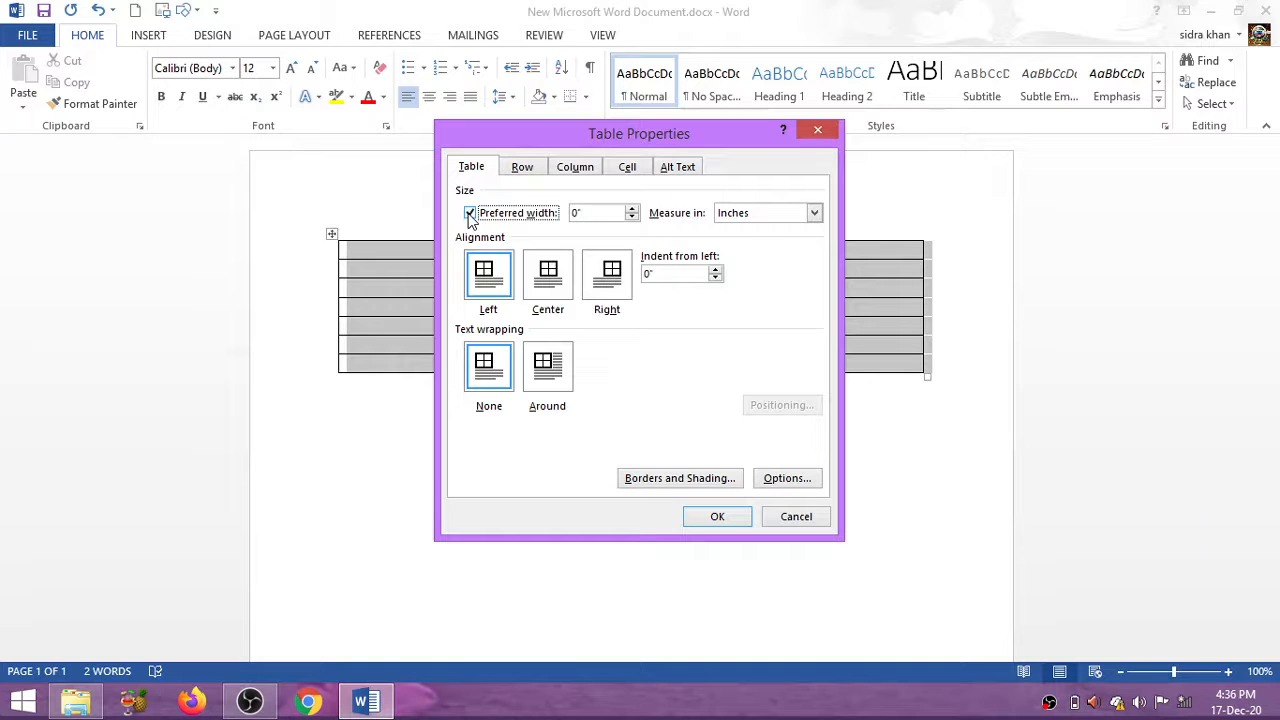
pyautogui.click(470, 215)
pyautogui.click(470, 215)
# Set the table's preferred width to 0.4 inches with the spinner
pyautogui.click(620, 212)
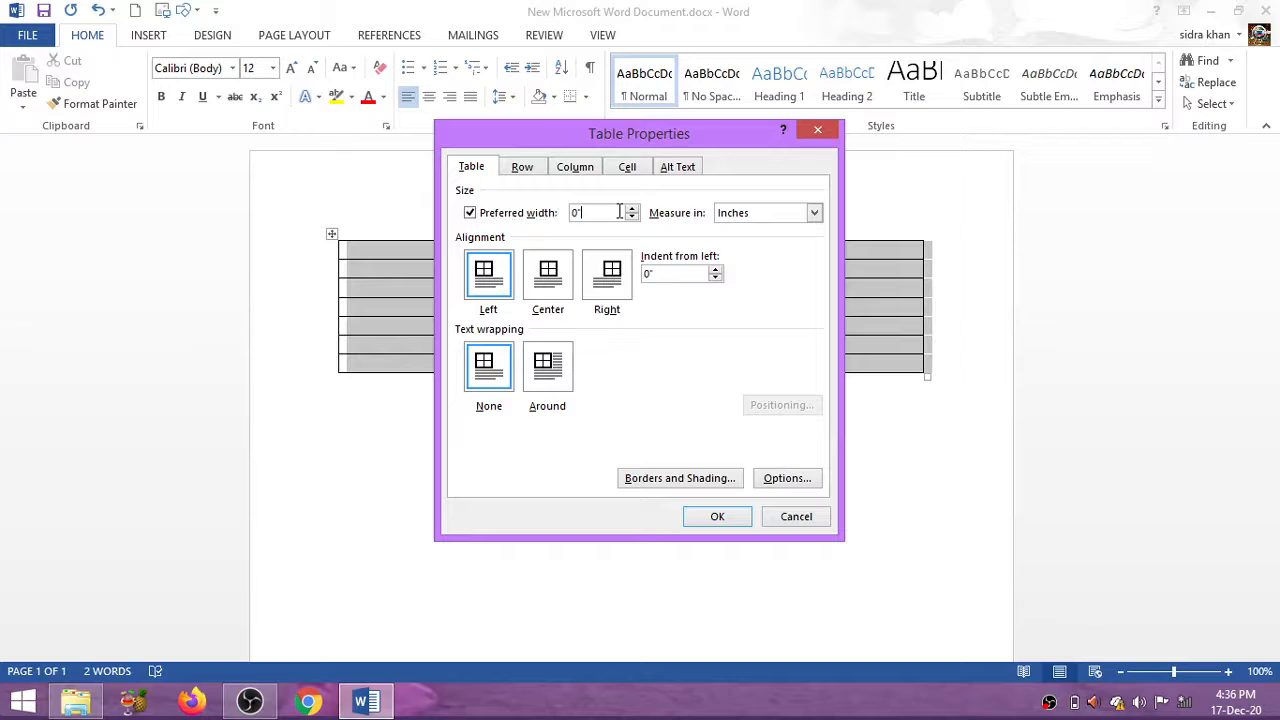
pyautogui.click(632, 209)
pyautogui.click(632, 209)
pyautogui.click(633, 209)
pyautogui.click(633, 209)
pyautogui.click(632, 209)
pyautogui.click(632, 209)
pyautogui.click(633, 219)
pyautogui.click(633, 219)
pyautogui.click(633, 219)
pyautogui.click(522, 168)
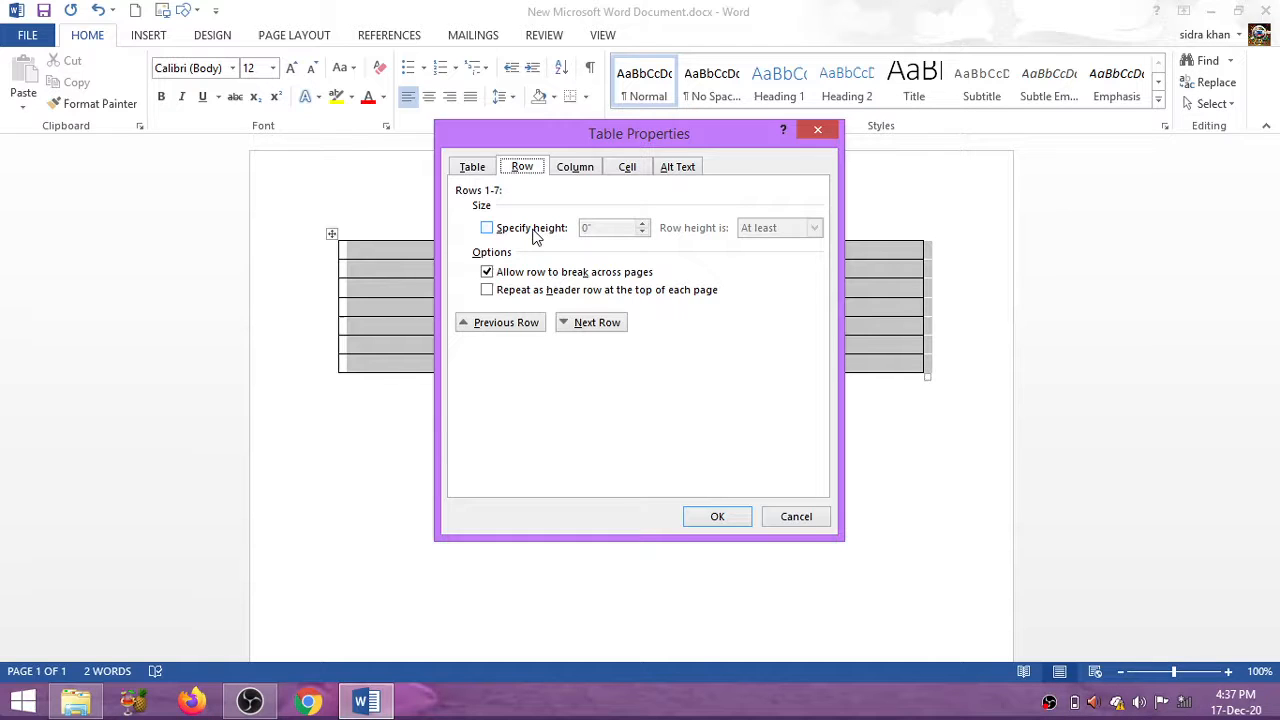
# Specify a 0.5-inch row height and a 1.5-inch column width
pyautogui.click(533, 230)
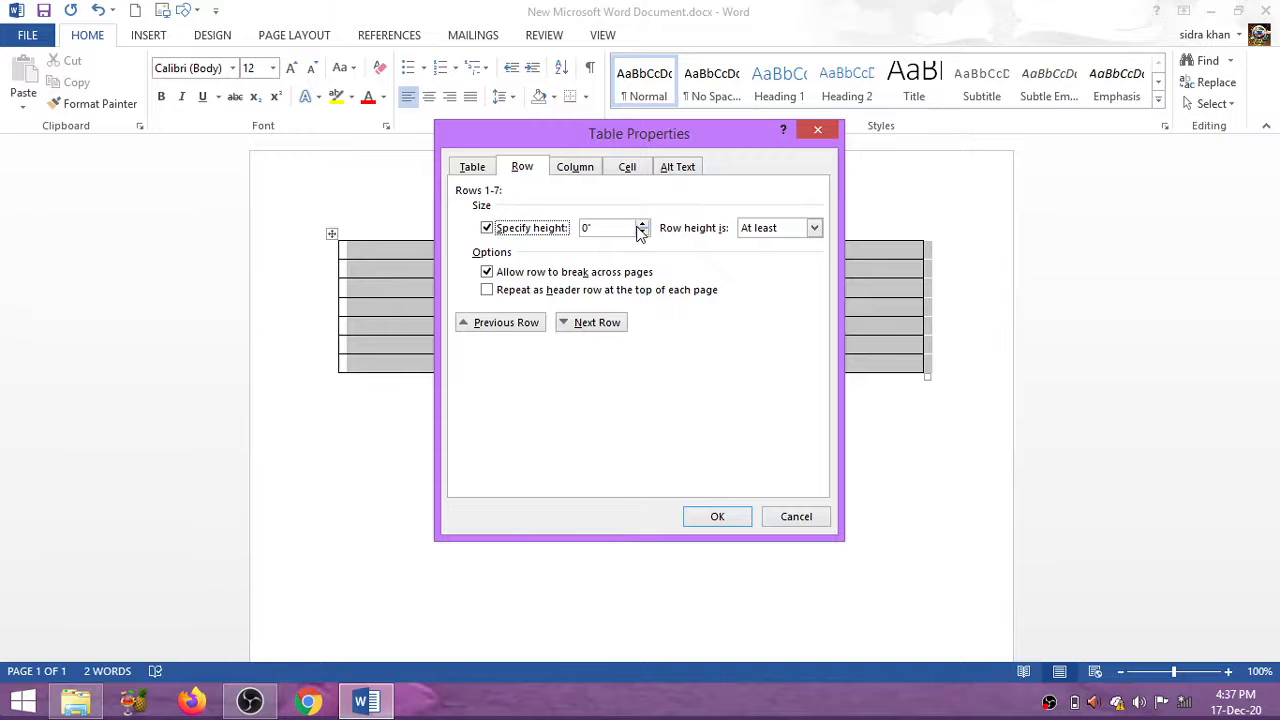
pyautogui.doubleClick(642, 224)
pyautogui.click(643, 224)
pyautogui.click(576, 168)
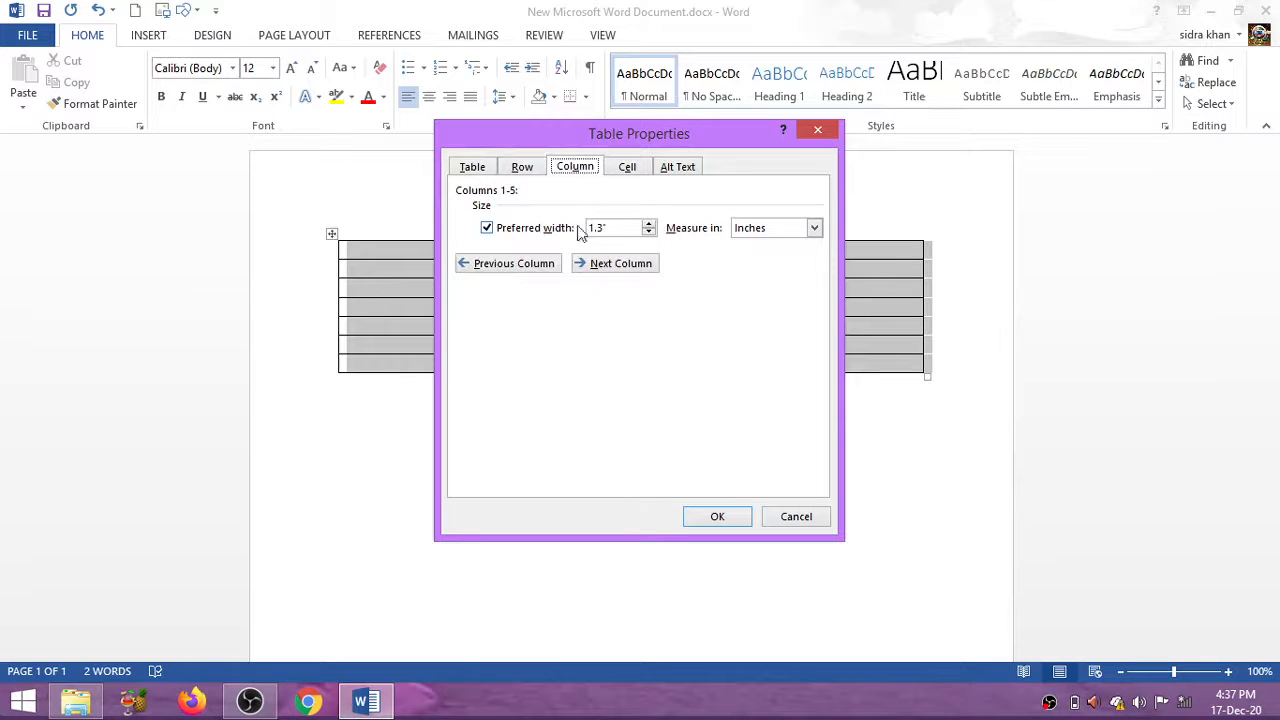
pyautogui.click(649, 225)
pyautogui.click(649, 225)
# Set the cell preferred width to 1.4 inches, then return to the Table settings
pyautogui.click(628, 168)
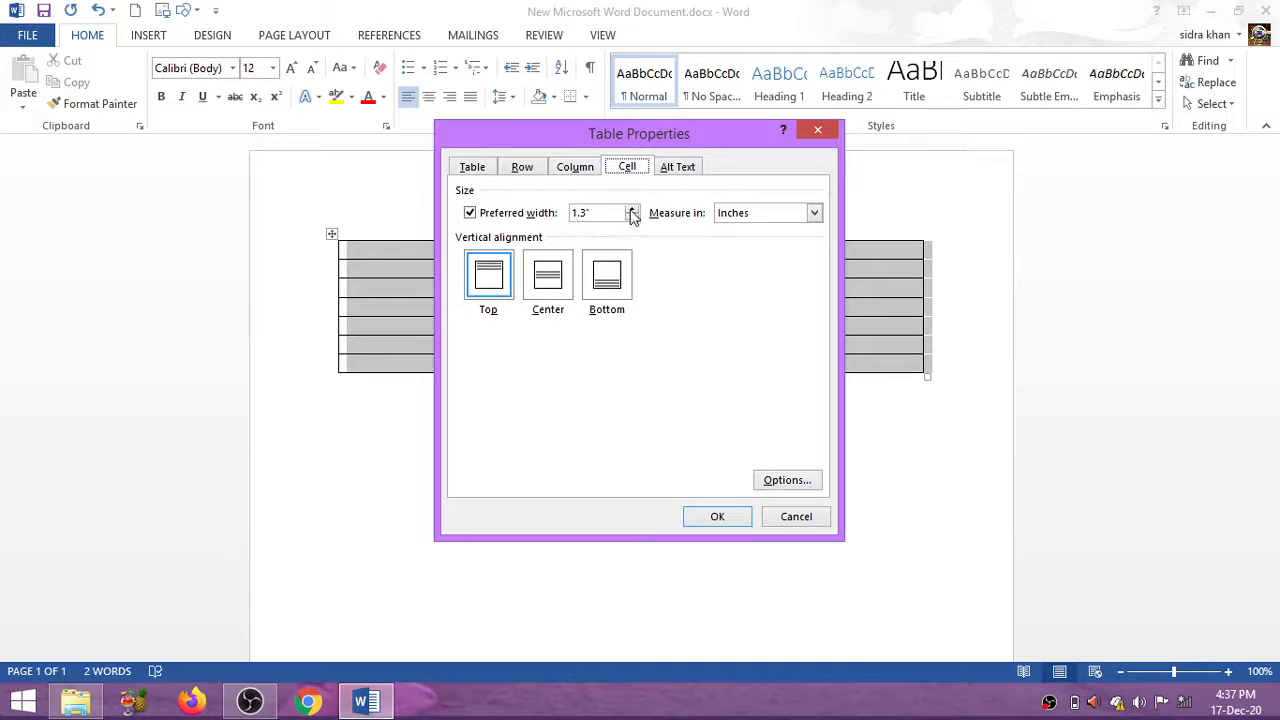
pyautogui.click(632, 209)
pyautogui.click(672, 170)
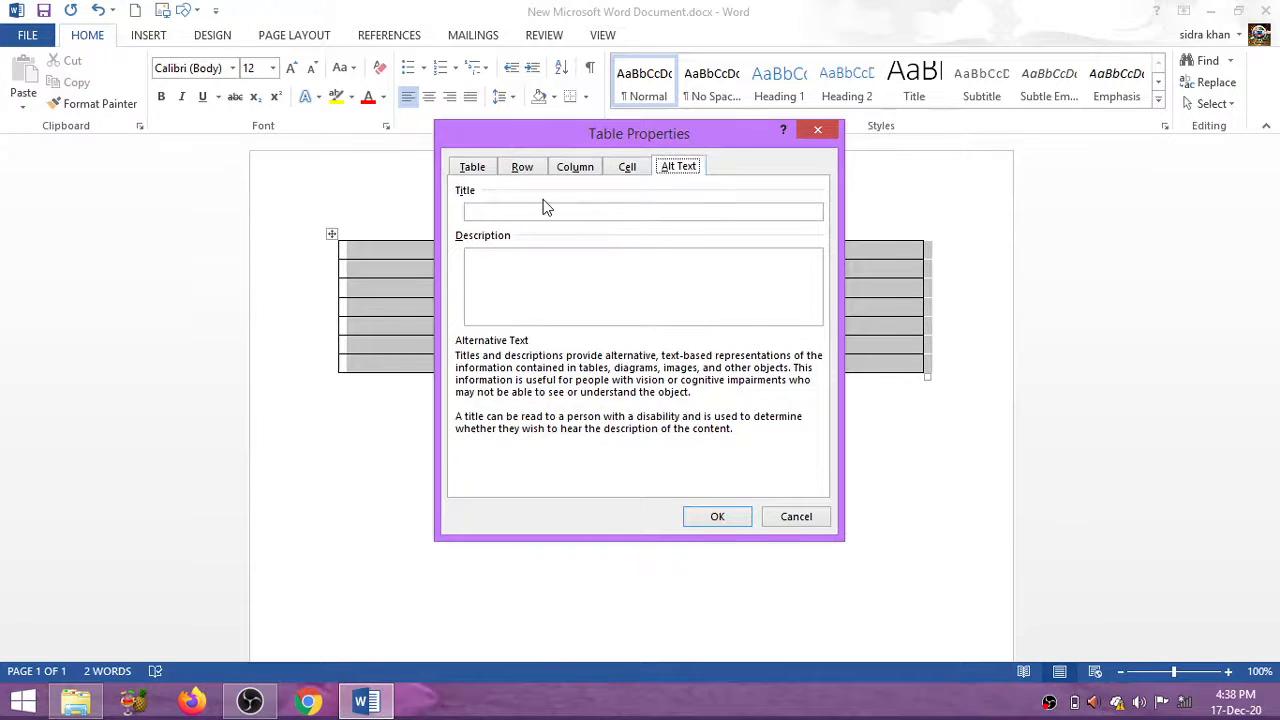
pyautogui.click(522, 172)
pyautogui.click(473, 169)
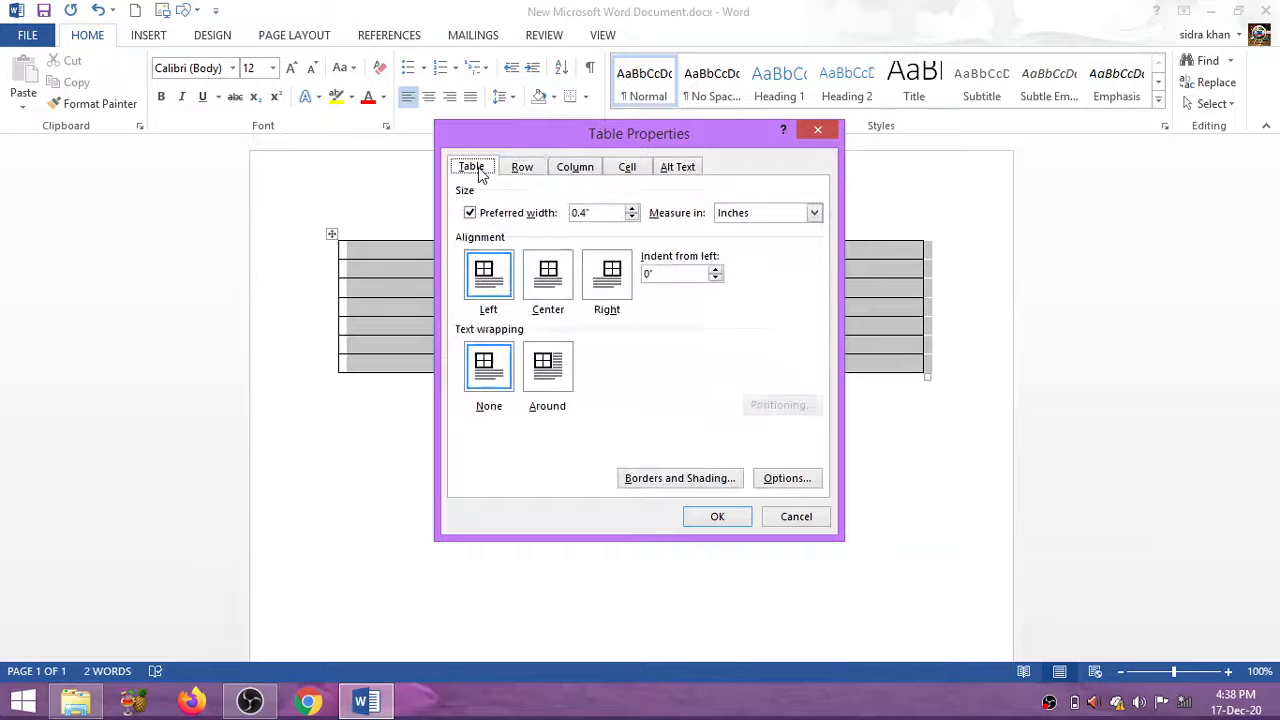
# Apply the new sizes and reopen Table Properties from the table's shortcut menu
pyautogui.click(718, 517)
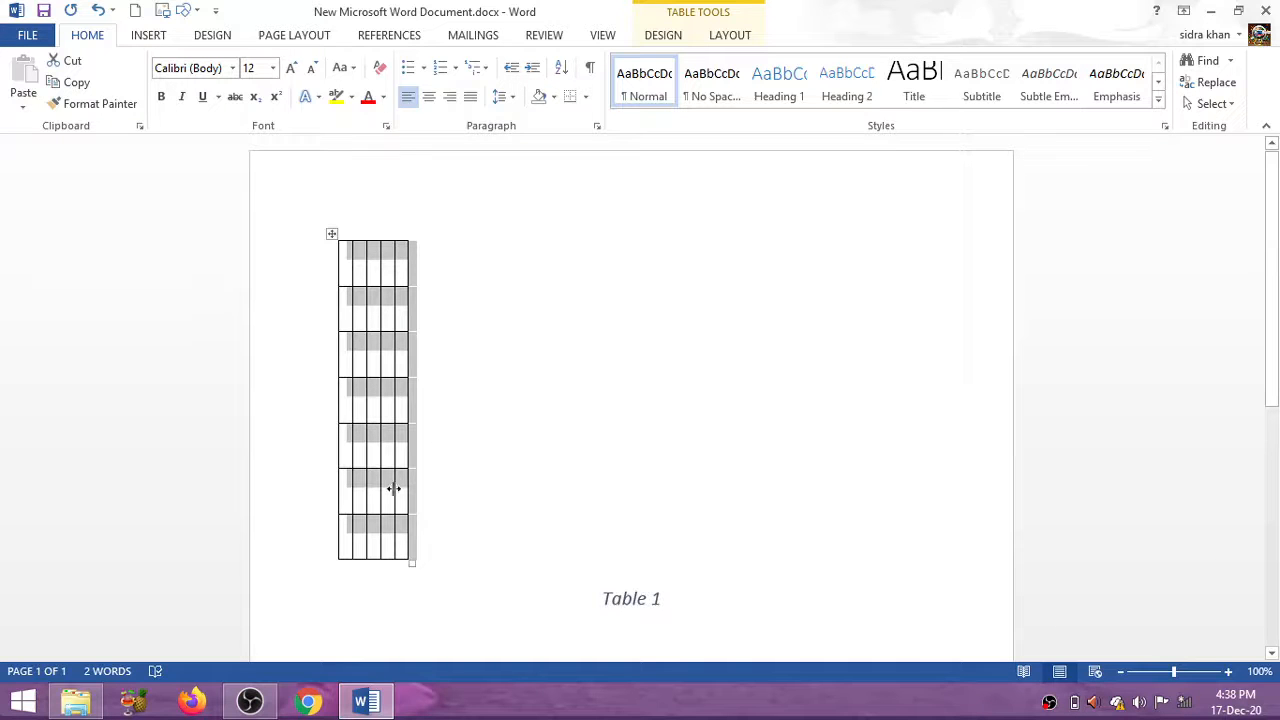
pyautogui.rightClick(332, 235)
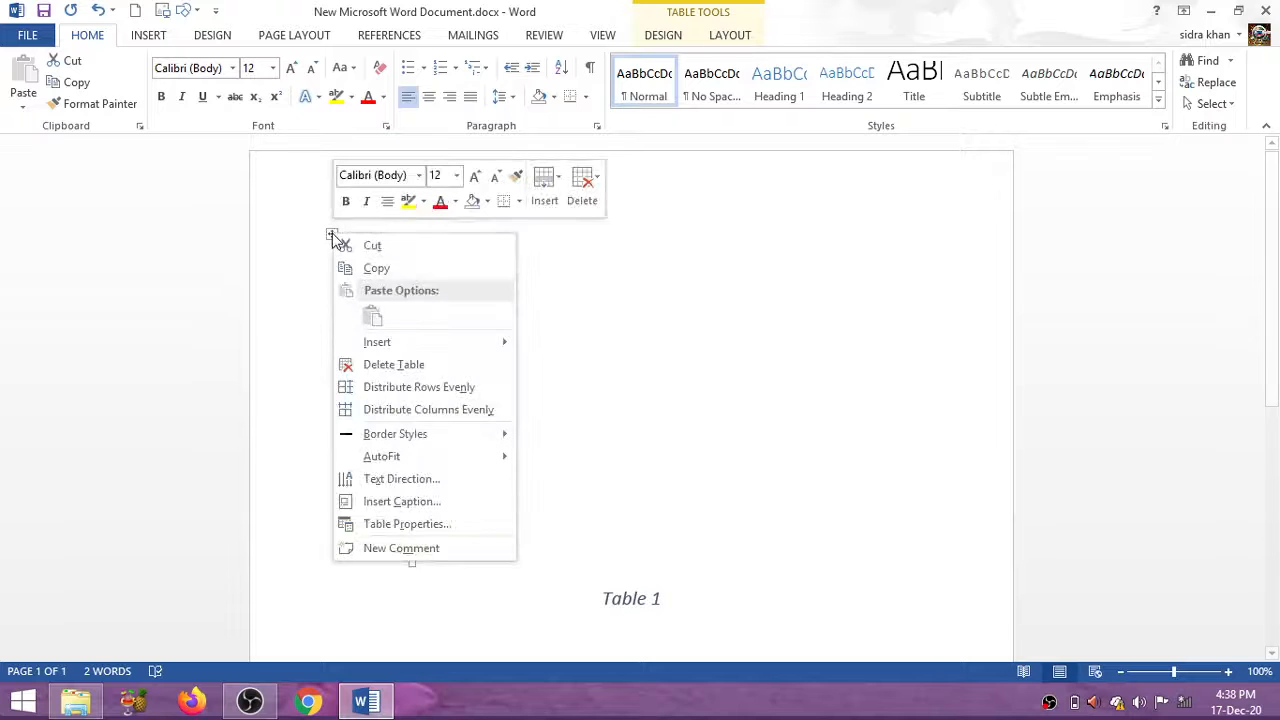
pyautogui.click(457, 525)
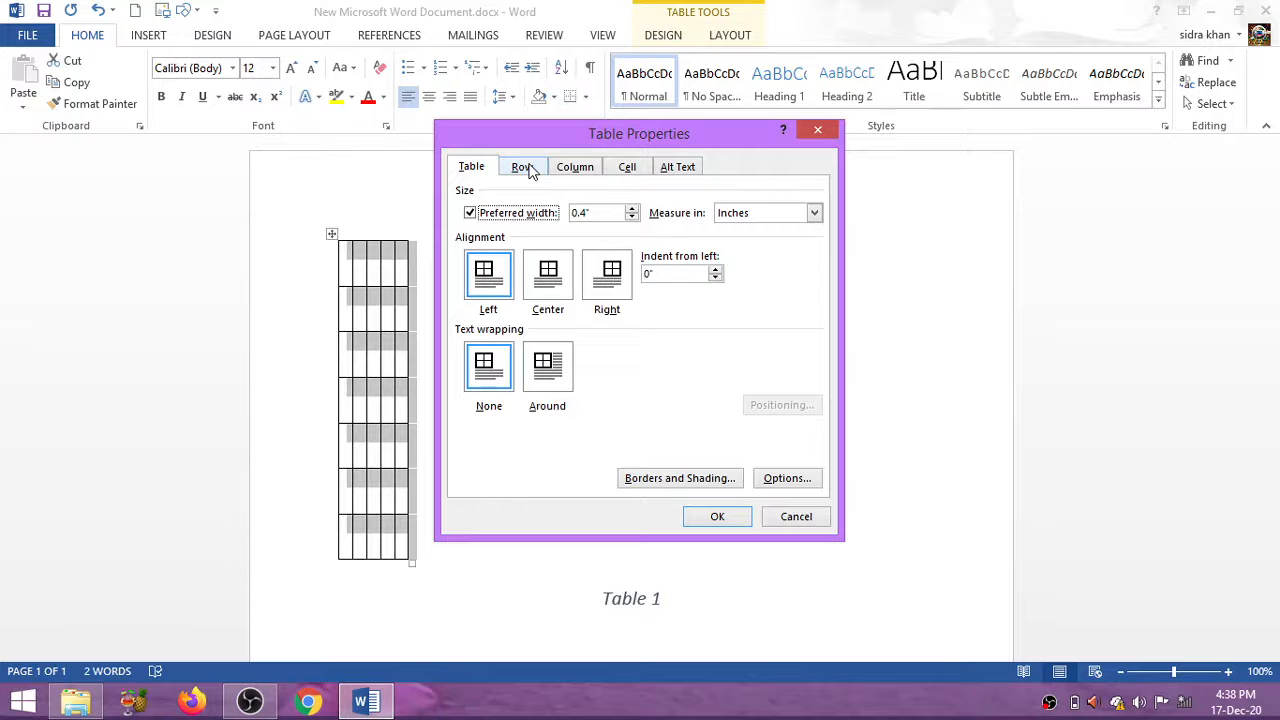
# Clear the table's preferred width and set row height to 1.5 inches, then apply
pyautogui.click(632, 218)
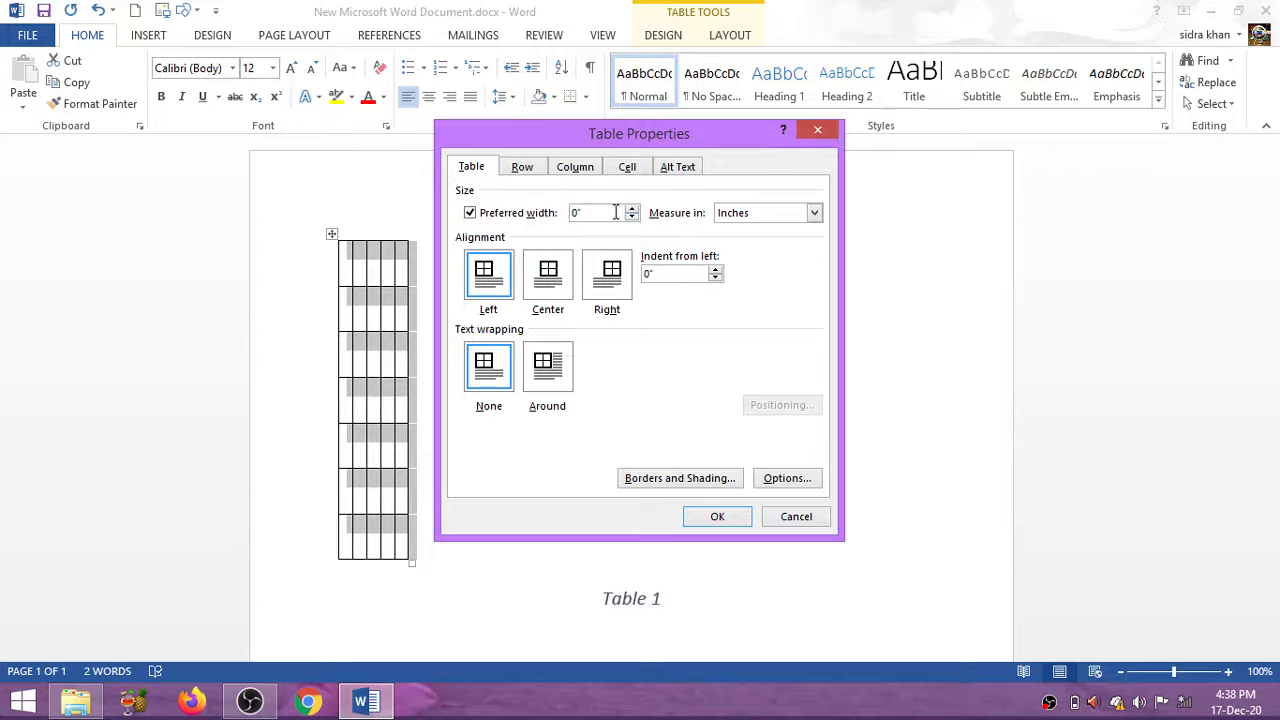
pyautogui.click(545, 214)
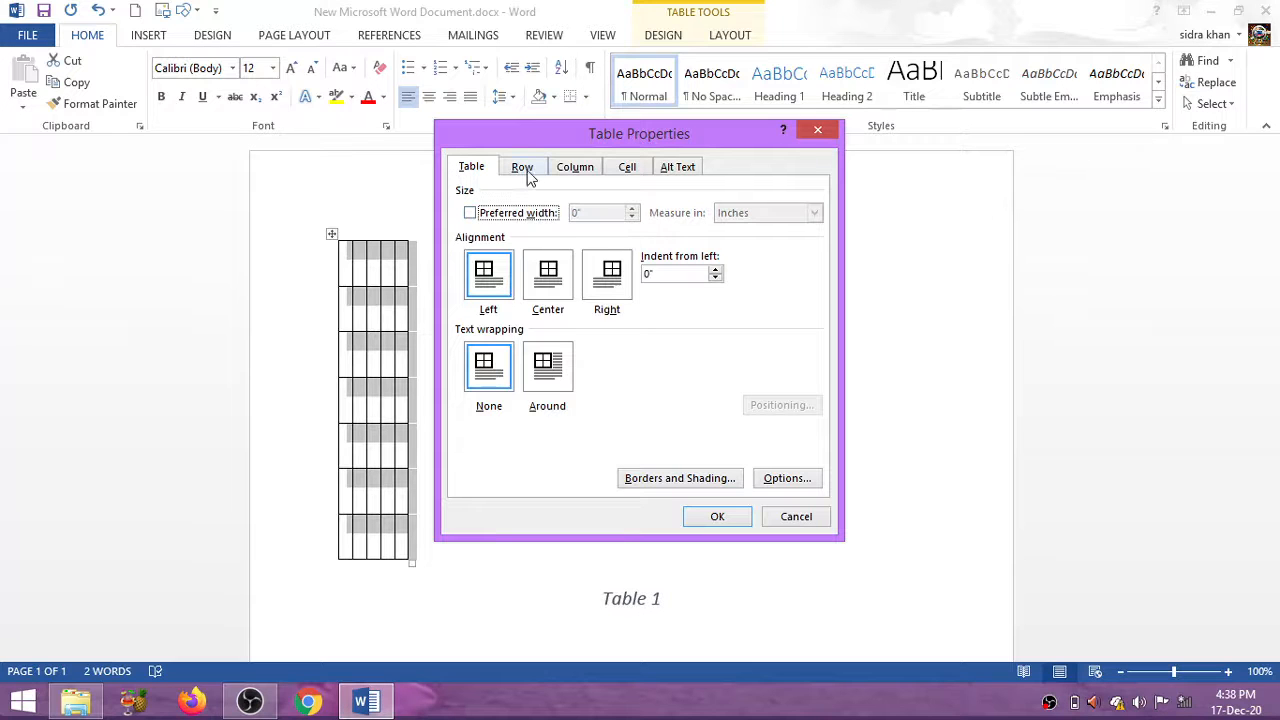
pyautogui.click(524, 170)
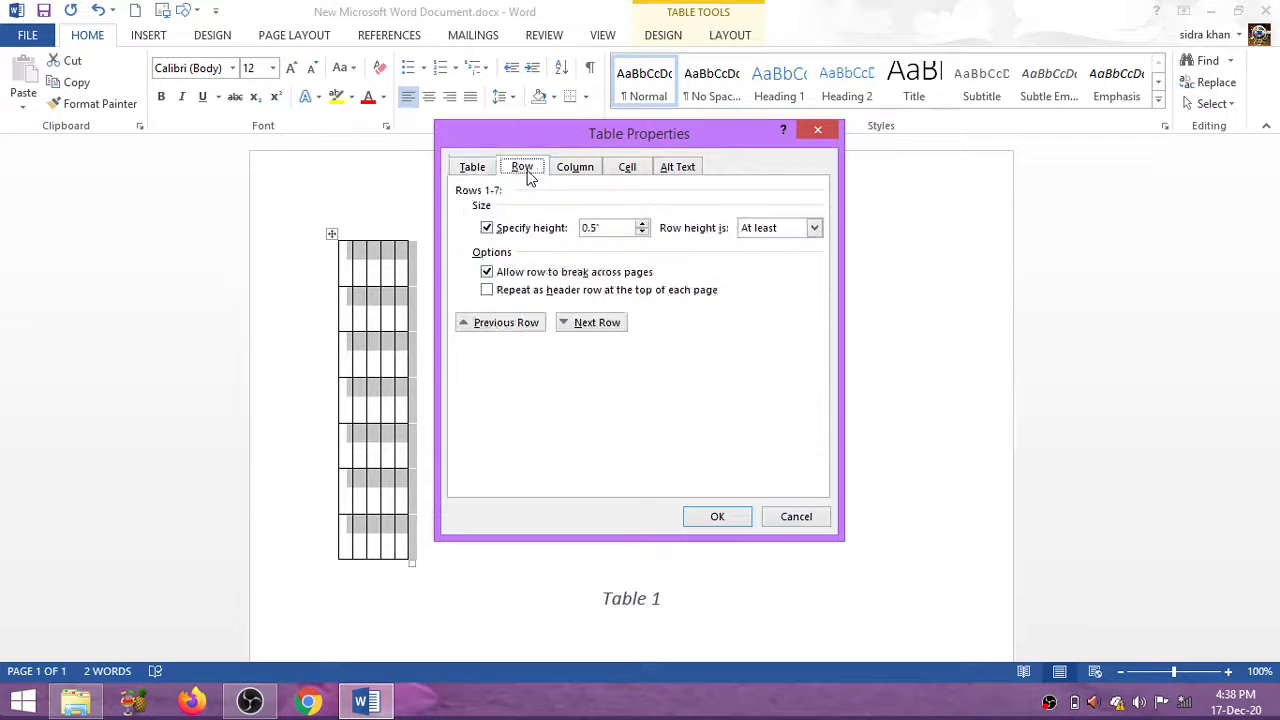
pyautogui.click(642, 224)
pyautogui.click(642, 224)
pyautogui.click(717, 517)
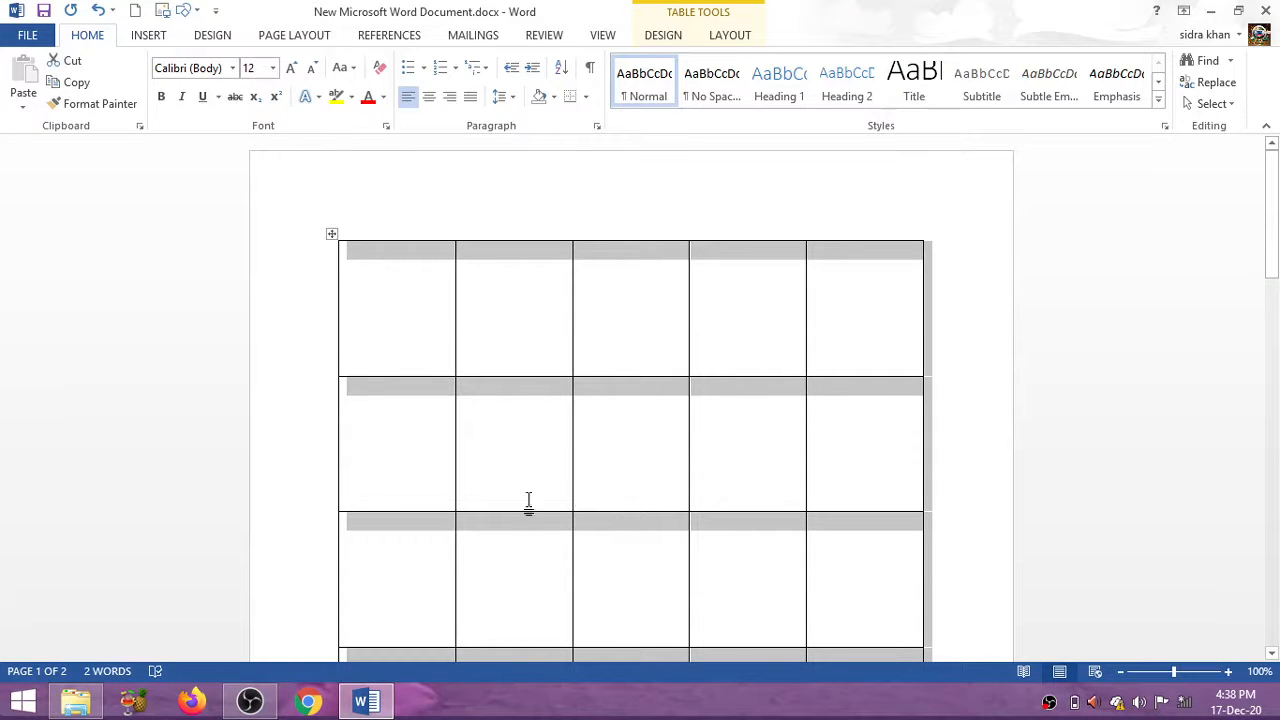
pyautogui.moveTo(1272, 258)
pyautogui.mouseDown()
pyautogui.moveTo(1272, 293)
pyautogui.moveTo(1272, 261)
pyautogui.mouseUp()
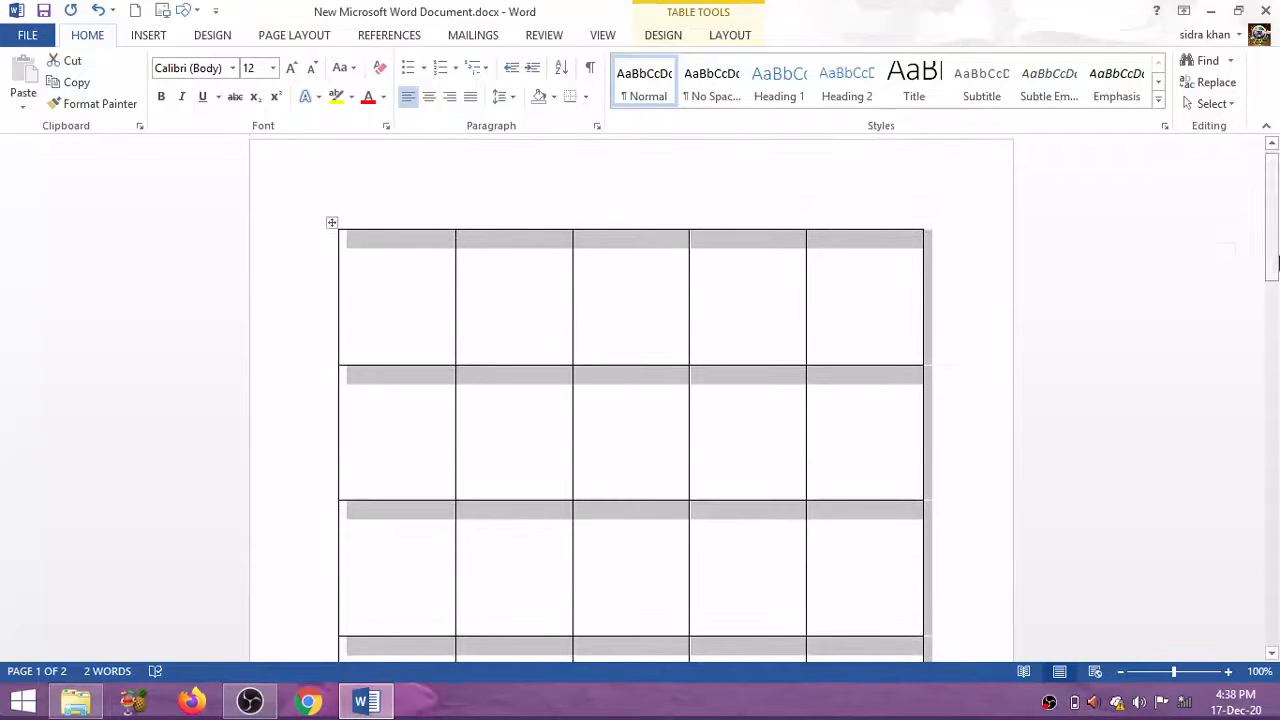
# Lower all seven table rows to 0.4 inches in two Table Properties passes, then place the caret below the caption
pyautogui.rightClick(333, 222)
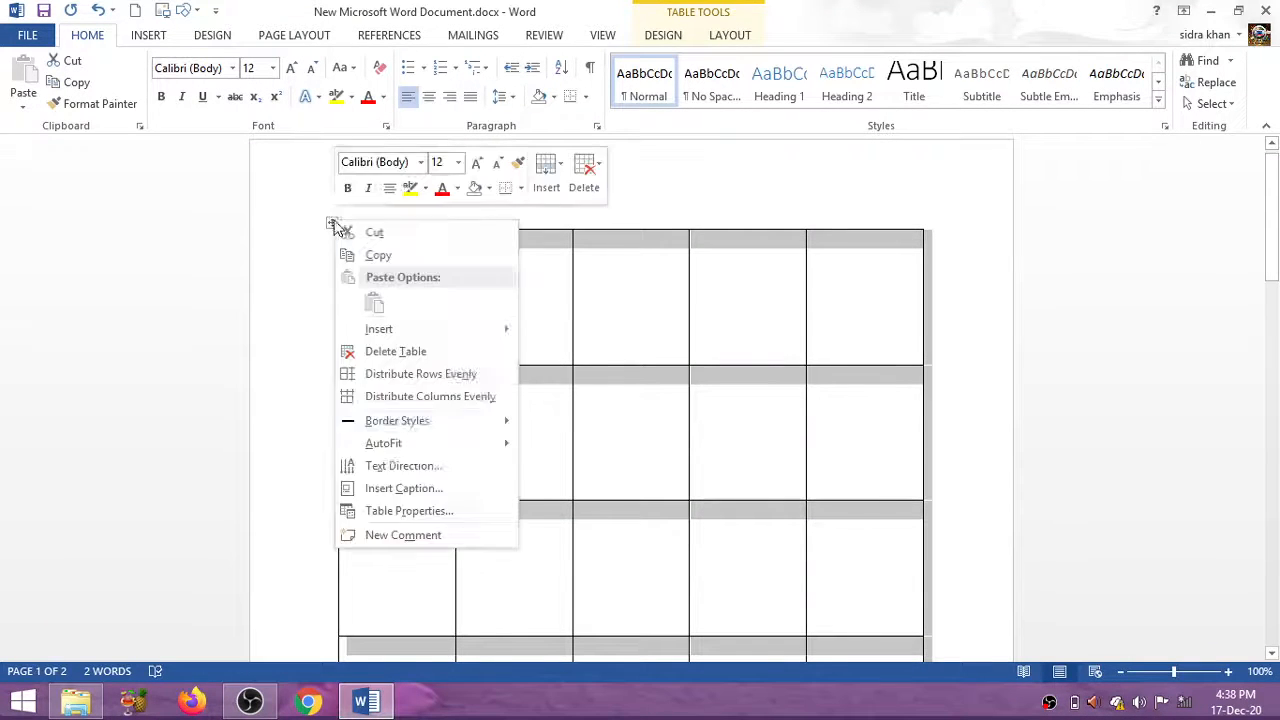
pyautogui.click(405, 510)
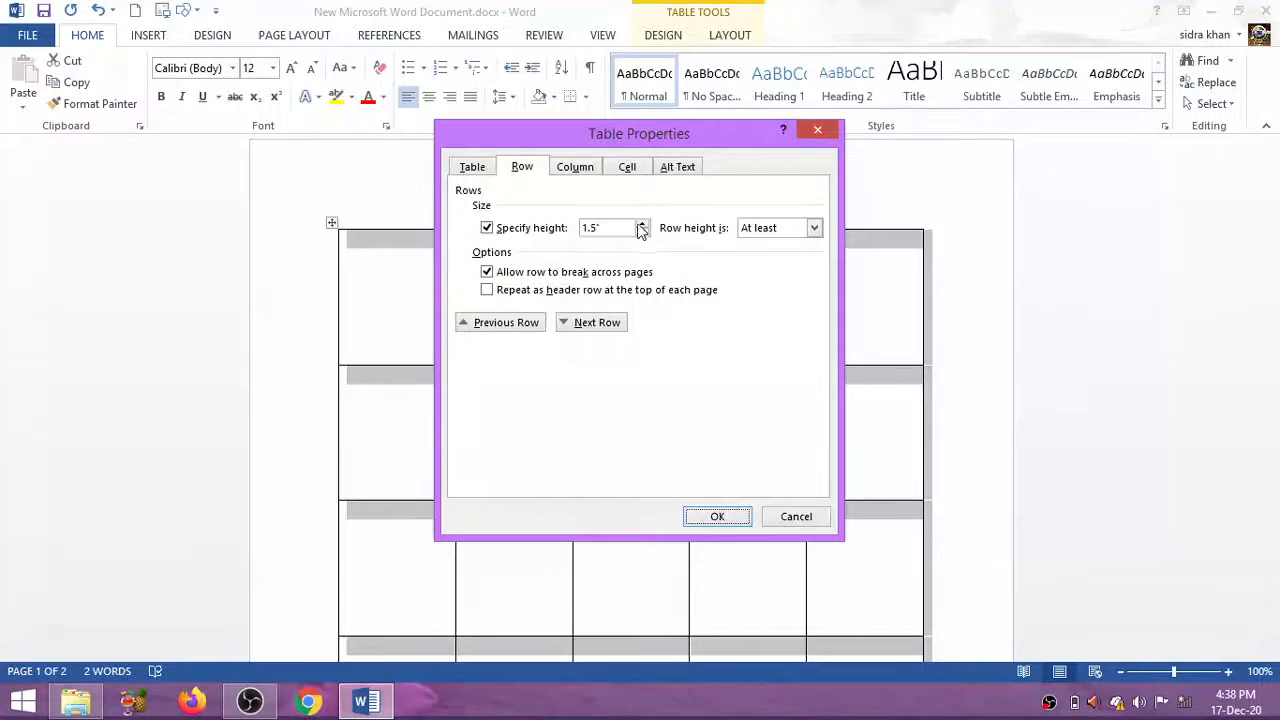
pyautogui.click(643, 234)
pyautogui.click(643, 234)
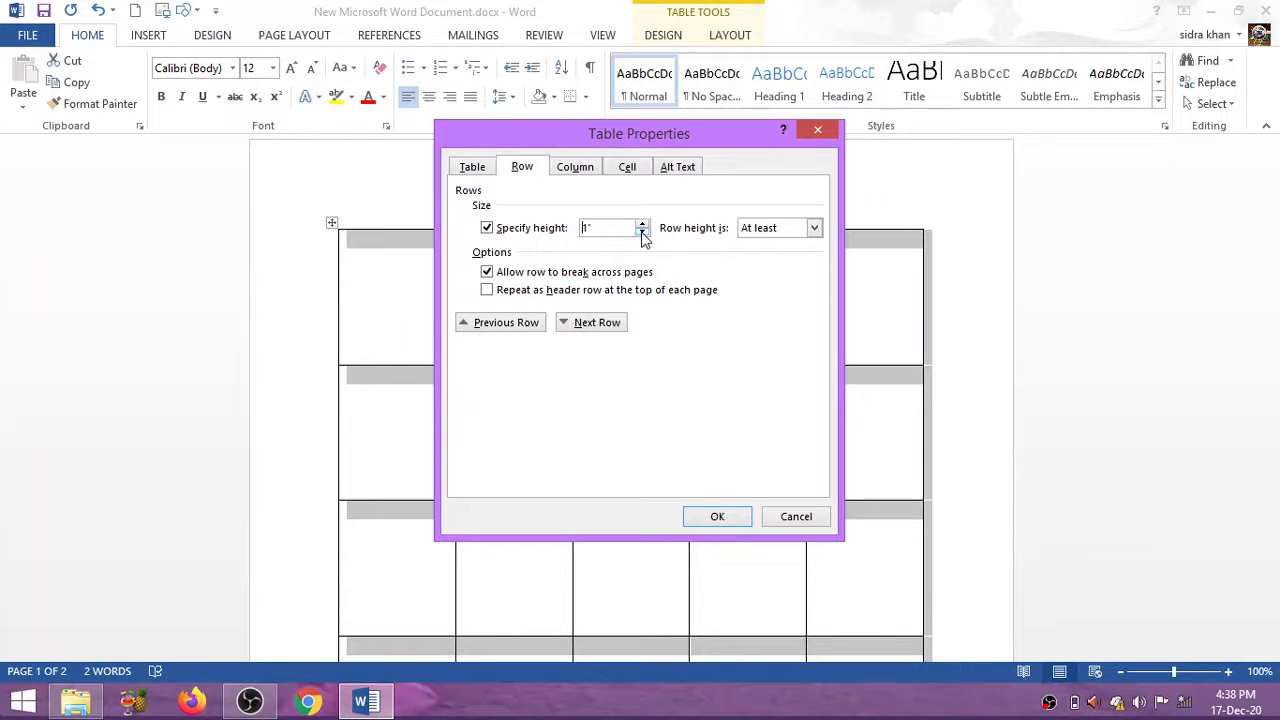
pyautogui.click(708, 517)
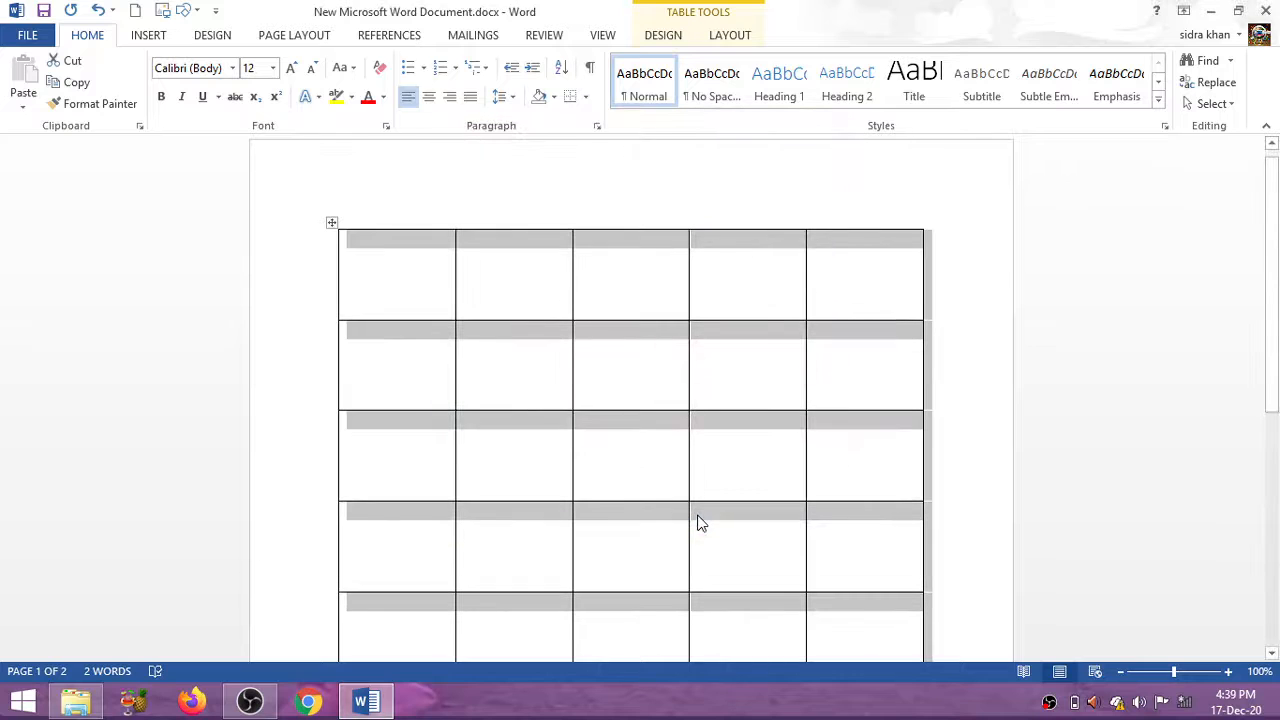
pyautogui.rightClick(332, 227)
pyautogui.click(480, 515)
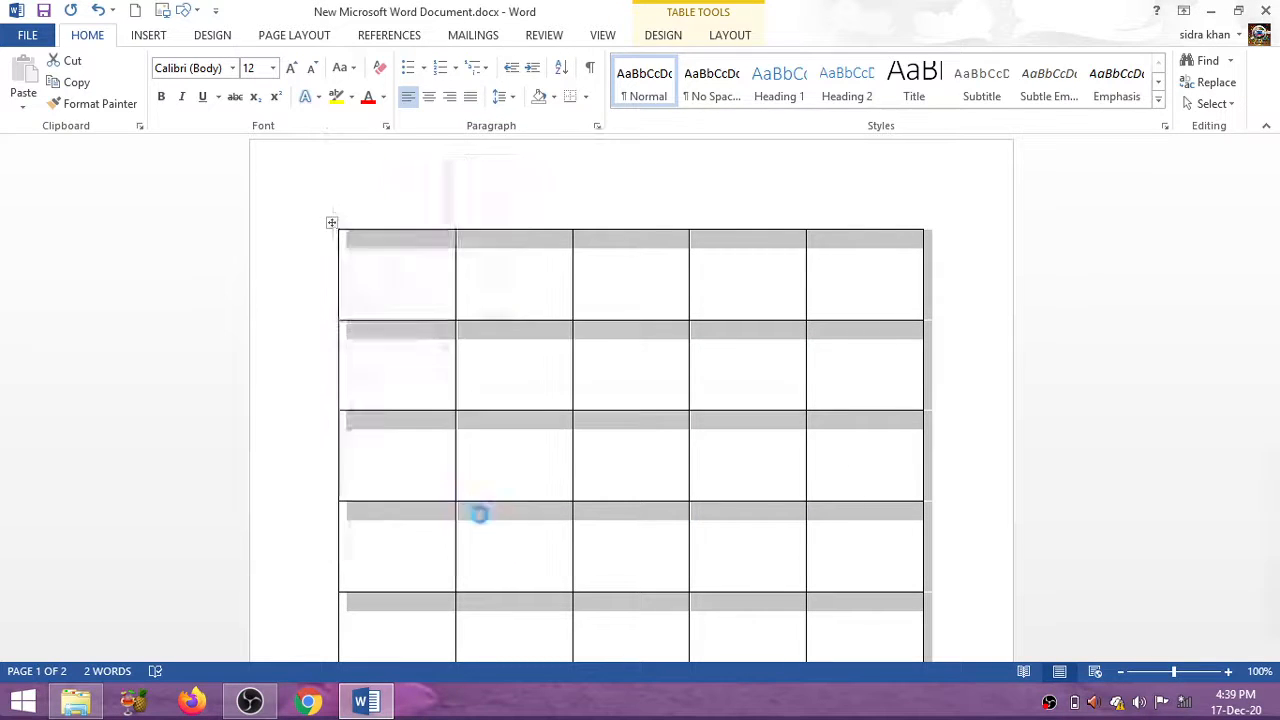
pyautogui.click(642, 232)
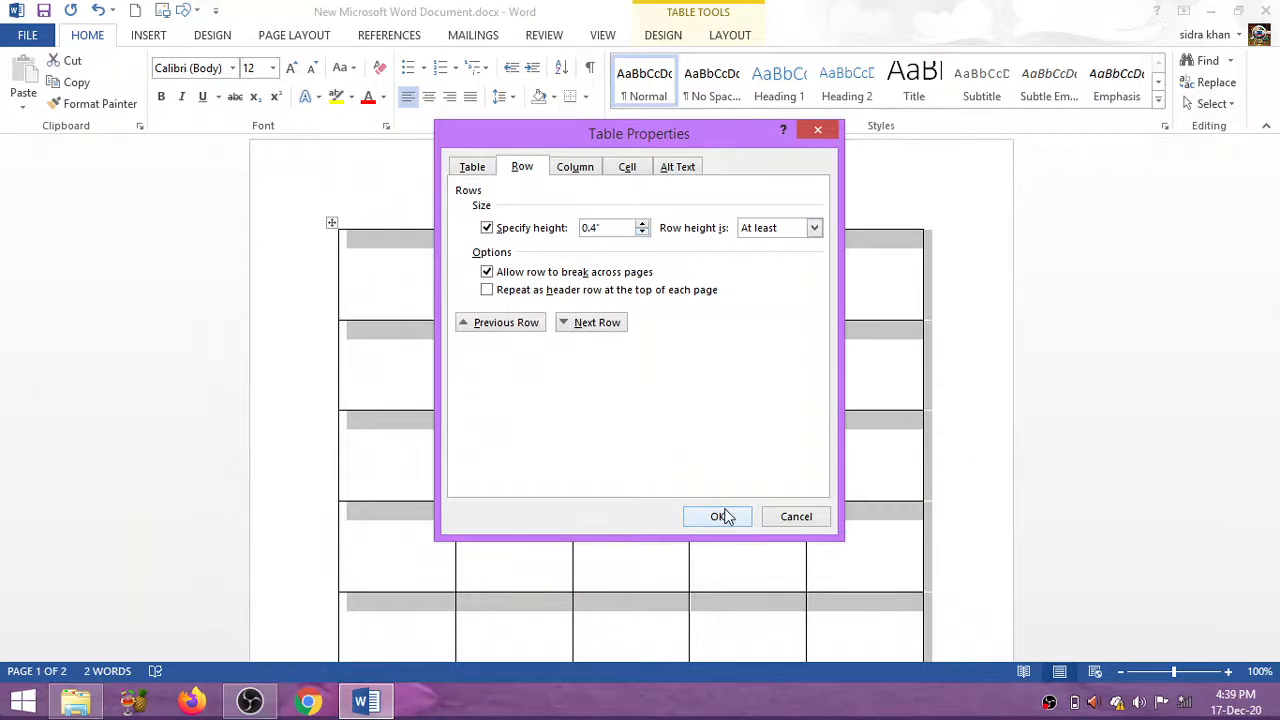
pyautogui.click(722, 516)
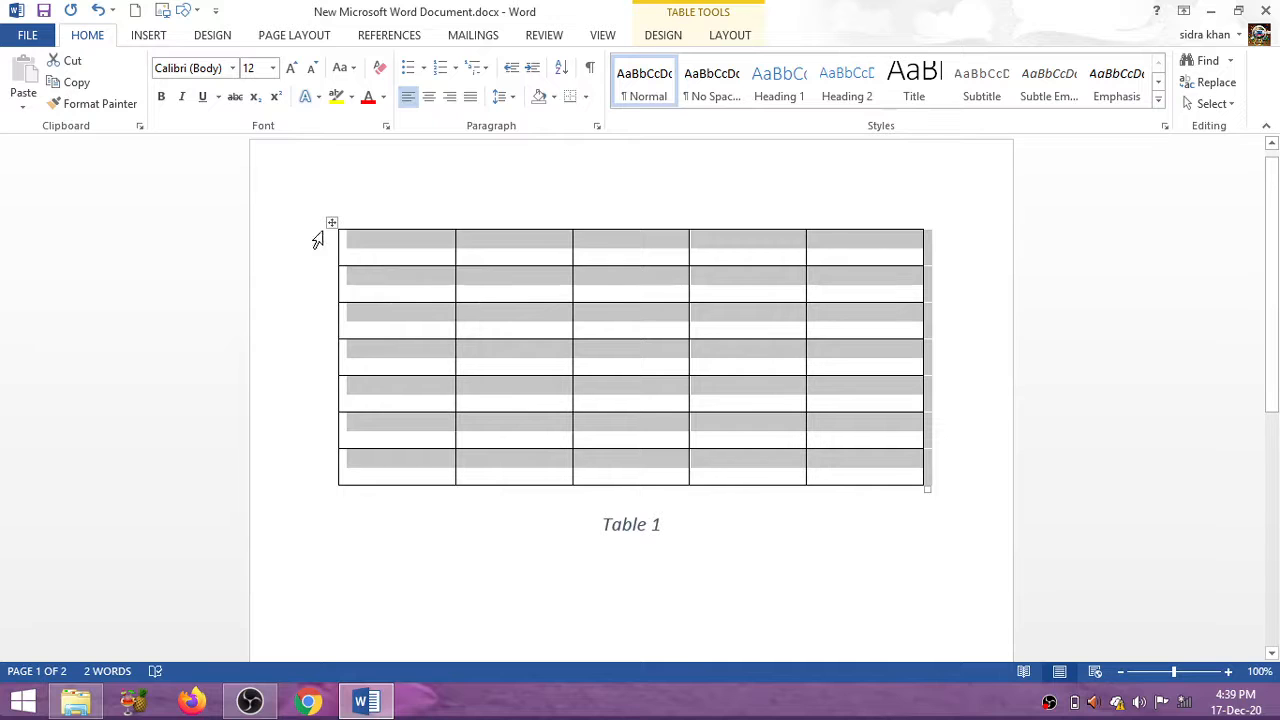
pyautogui.click(387, 215)
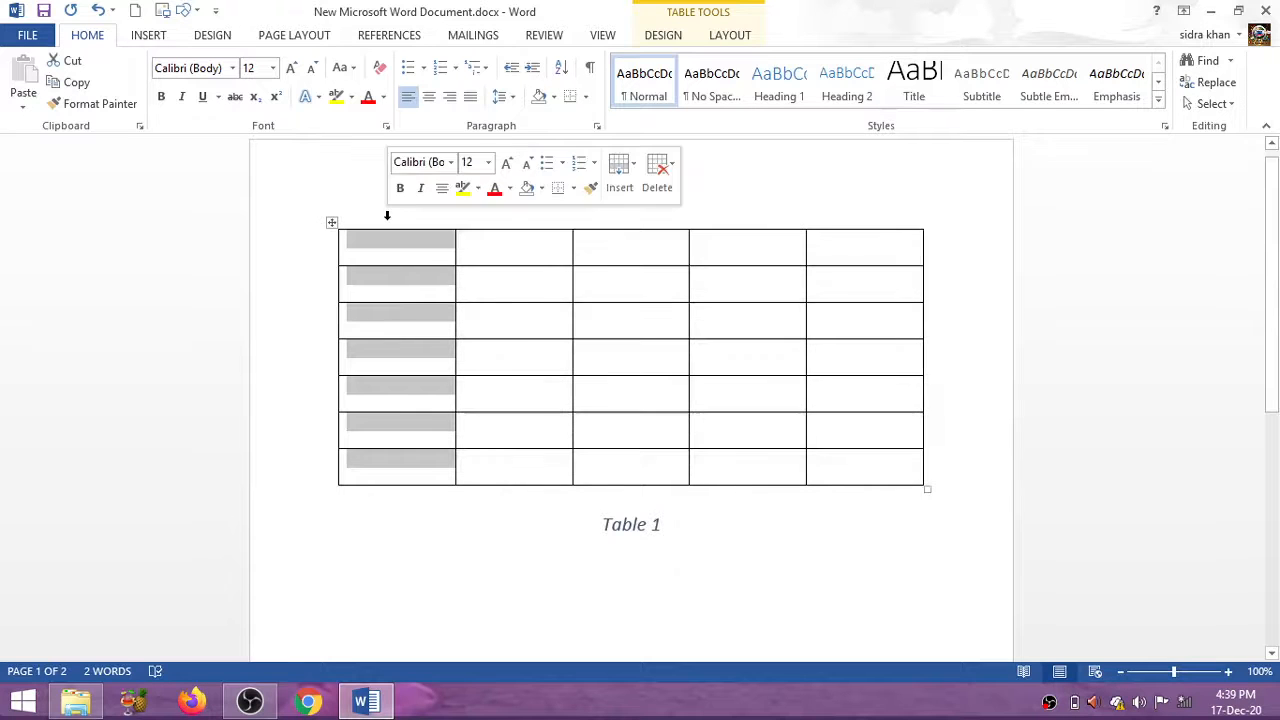
pyautogui.click(657, 594)
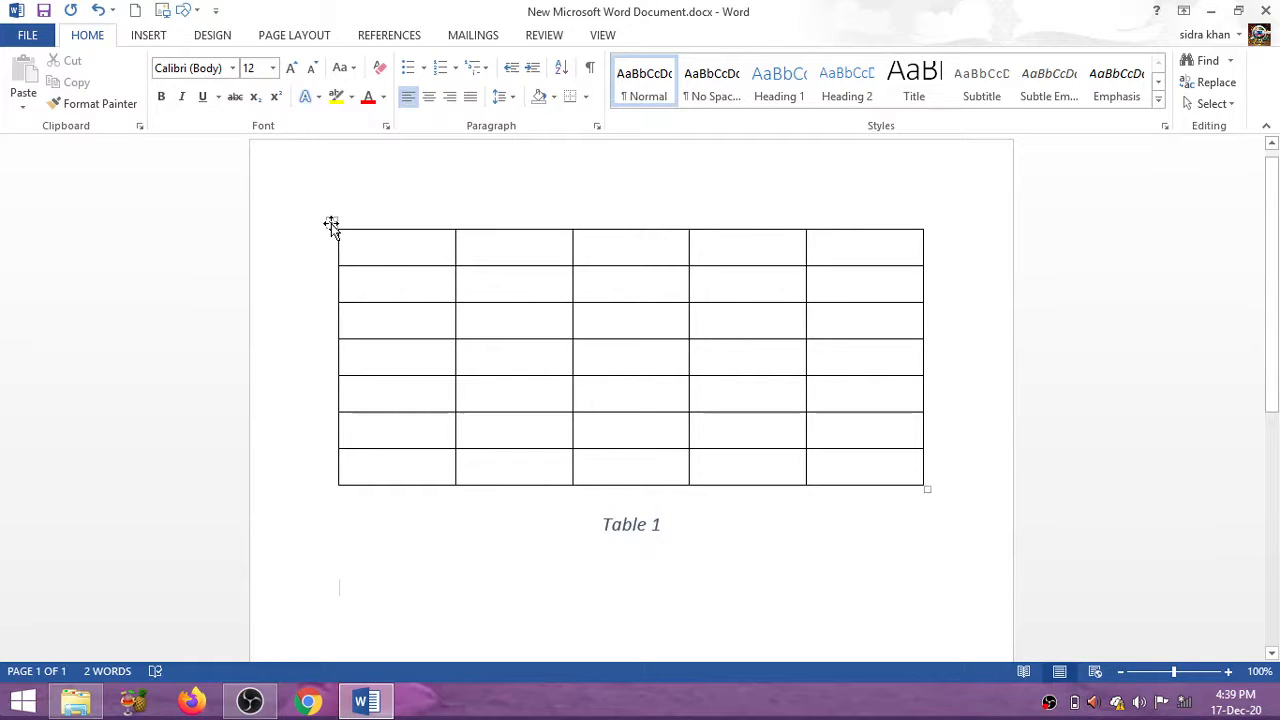
# Set the table's preferred column width to 1.5 inches in Table Properties
pyautogui.click(331, 224)
pyautogui.rightClick(331, 224)
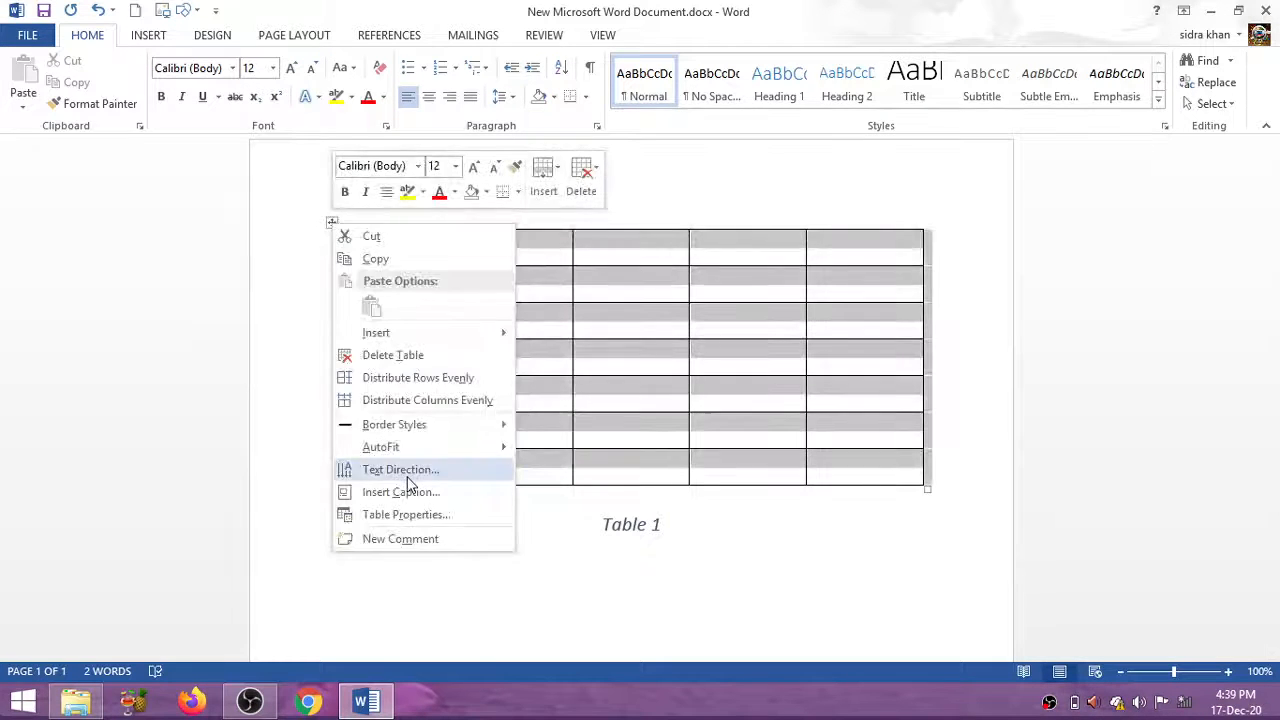
pyautogui.click(405, 514)
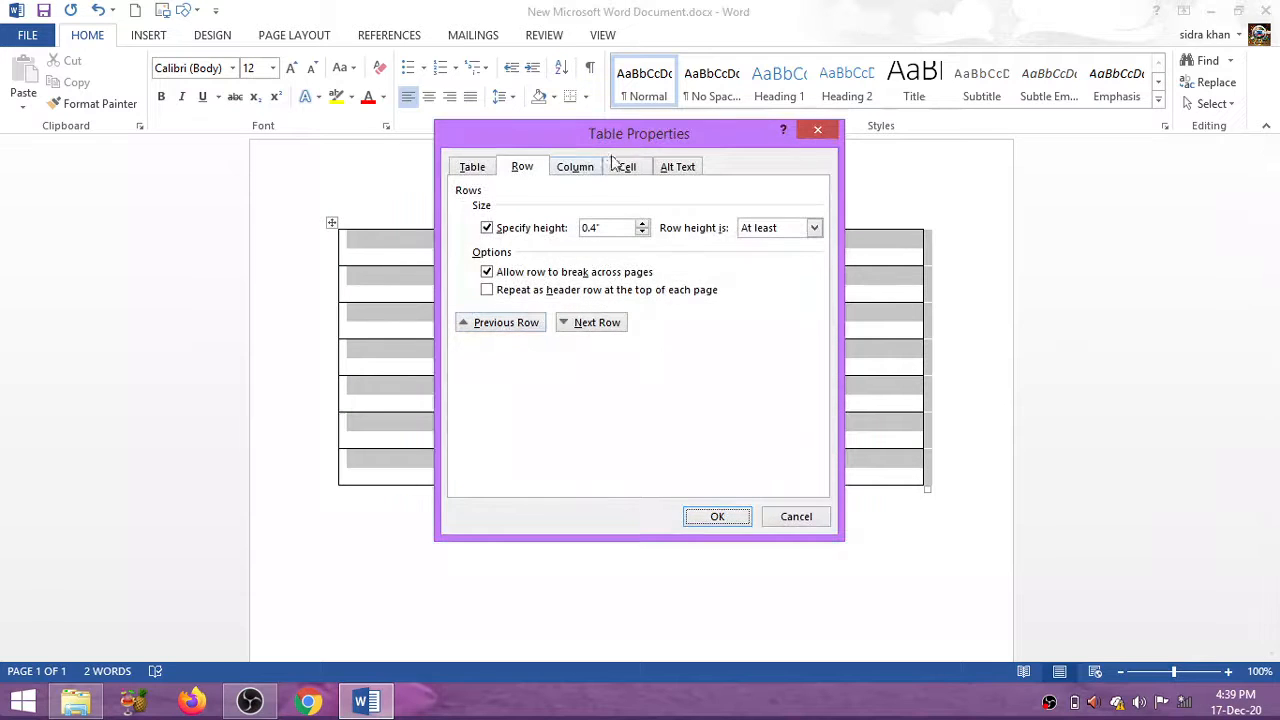
pyautogui.click(582, 169)
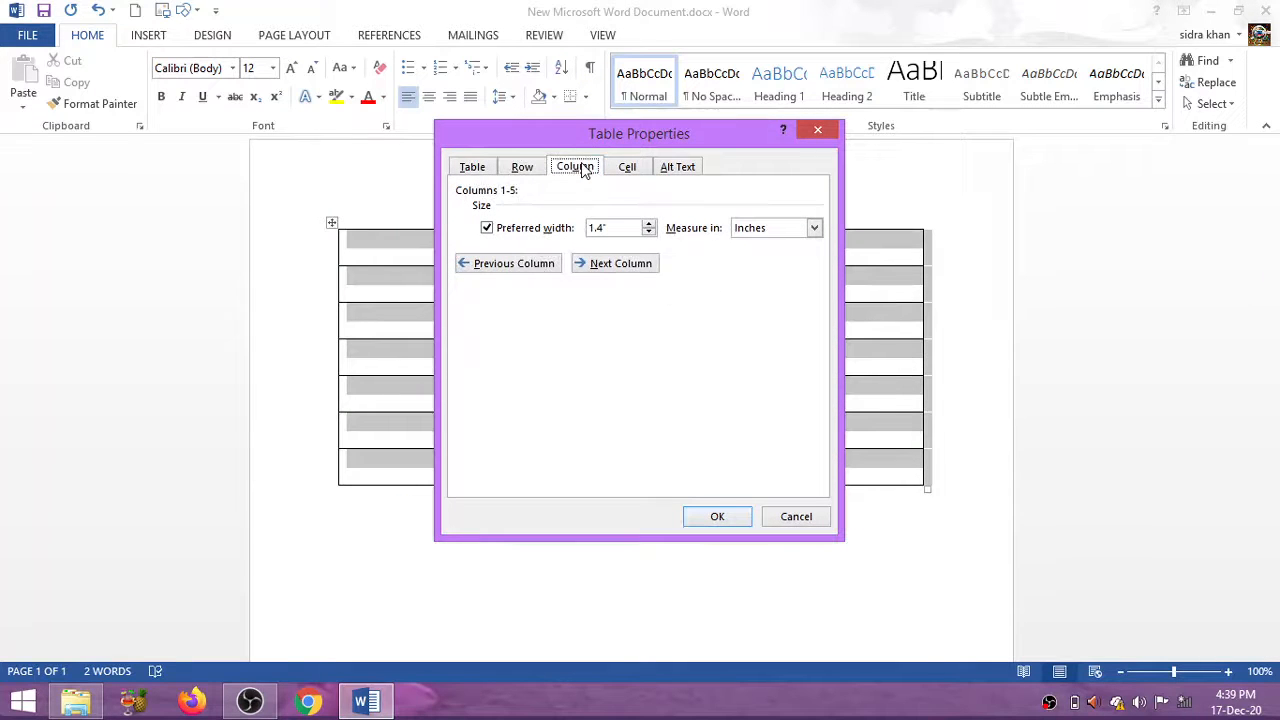
pyautogui.click(652, 221)
pyautogui.click(649, 223)
pyautogui.click(717, 516)
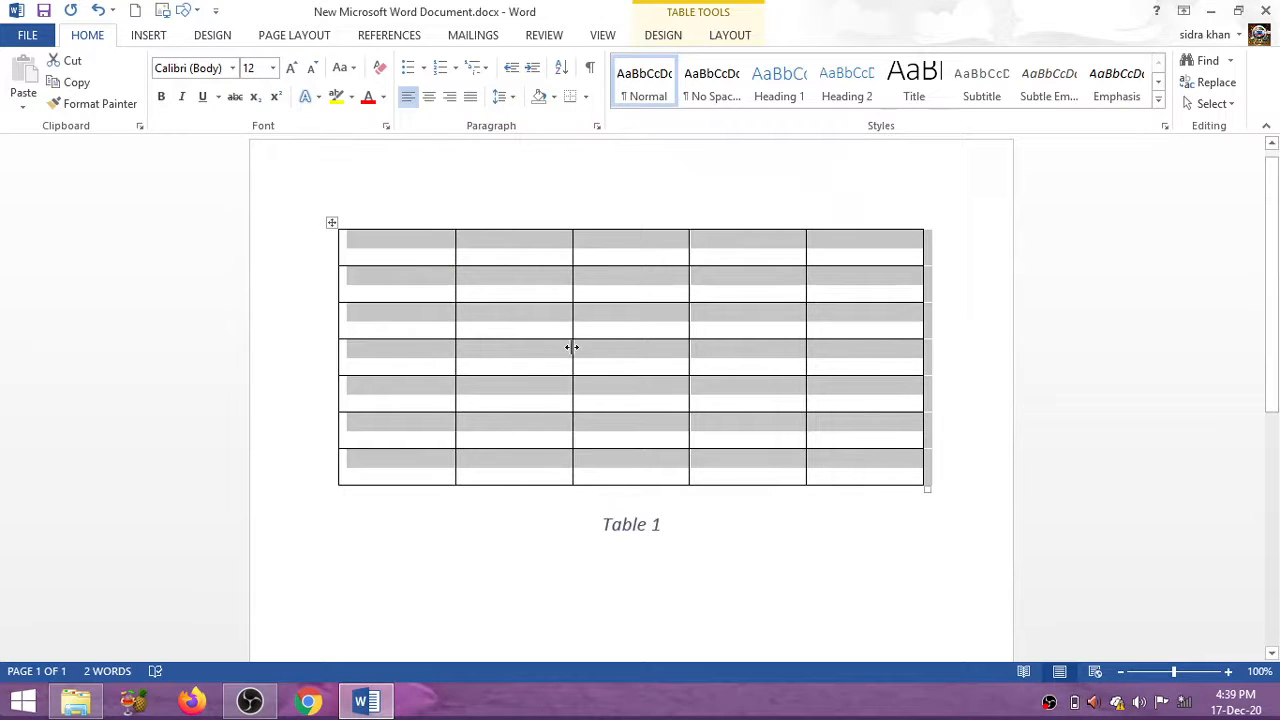
# Change the preferred column width to 2 inches and reselect the whole table
pyautogui.rightClick(330, 227)
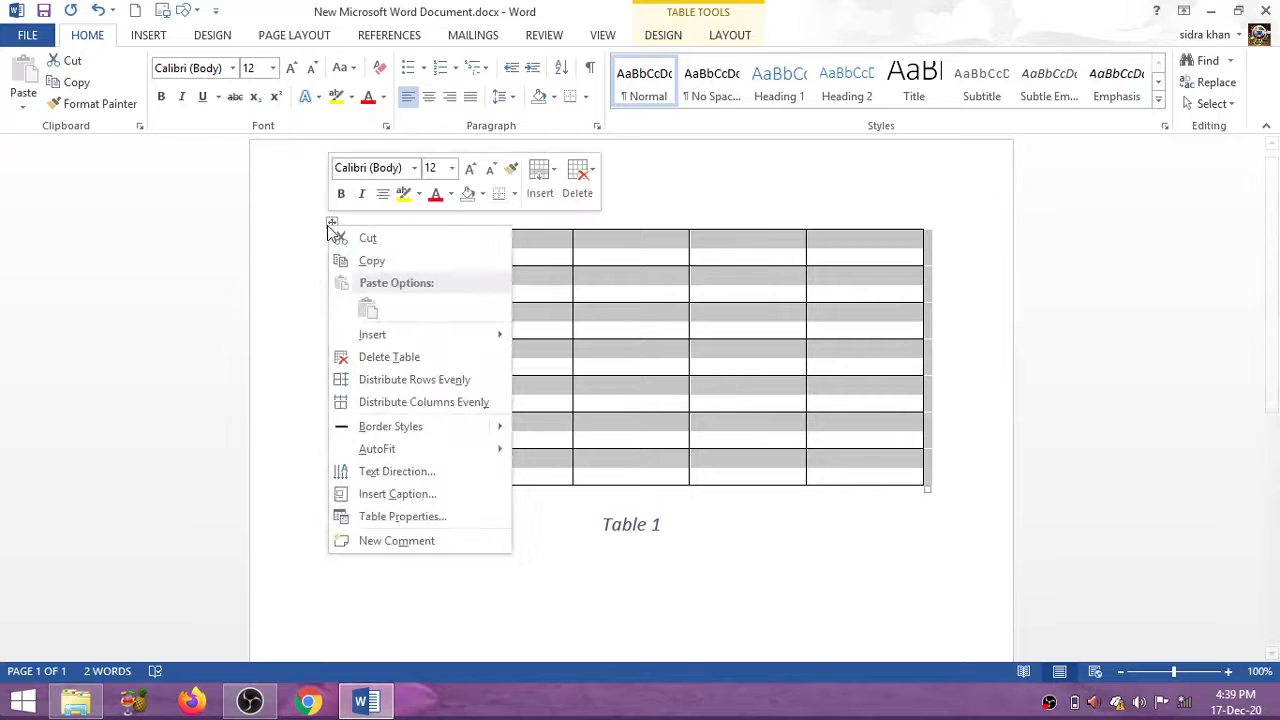
pyautogui.click(437, 516)
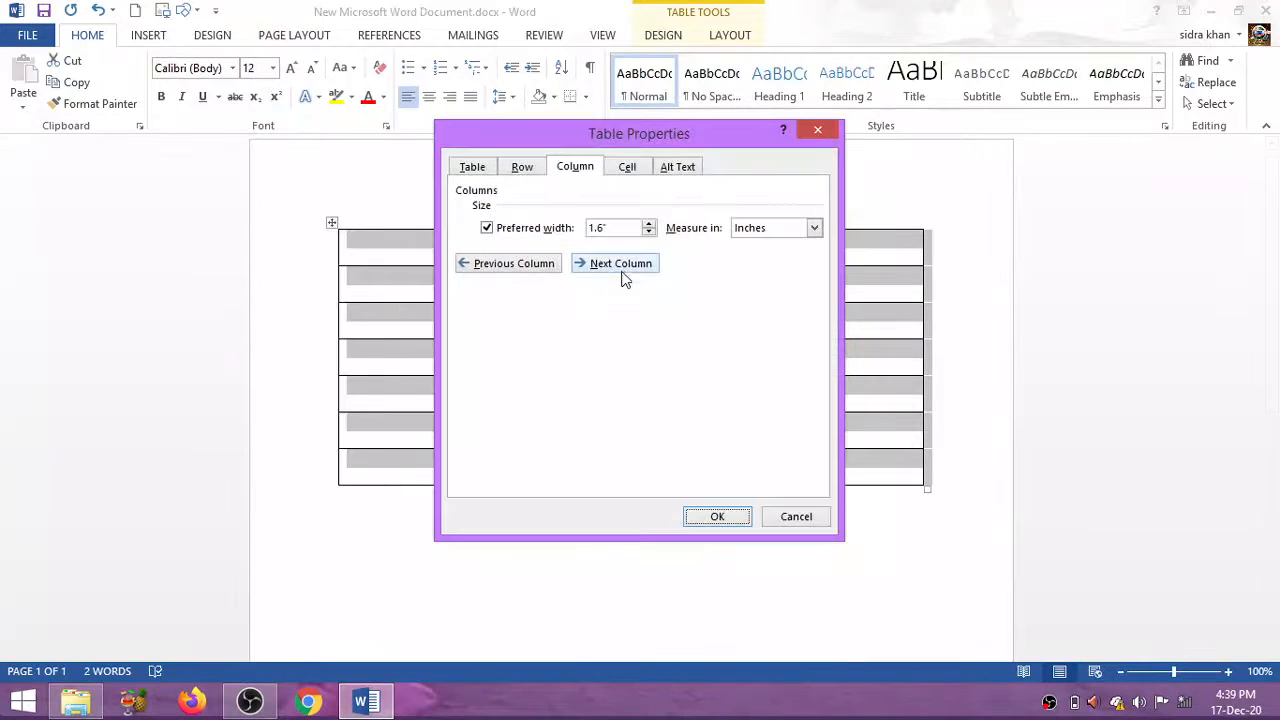
pyautogui.click(650, 224)
pyautogui.click(650, 224)
pyautogui.click(650, 224)
pyautogui.click(650, 224)
pyautogui.click(650, 224)
pyautogui.click(650, 231)
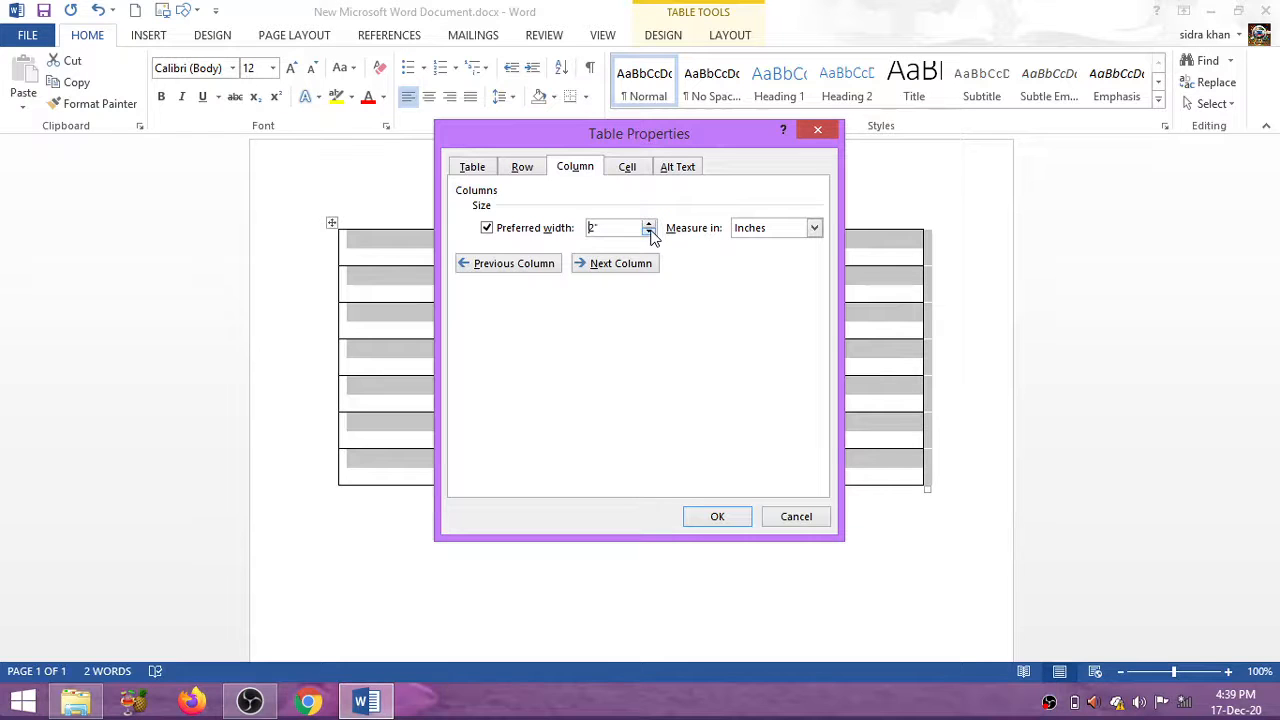
pyautogui.click(696, 518)
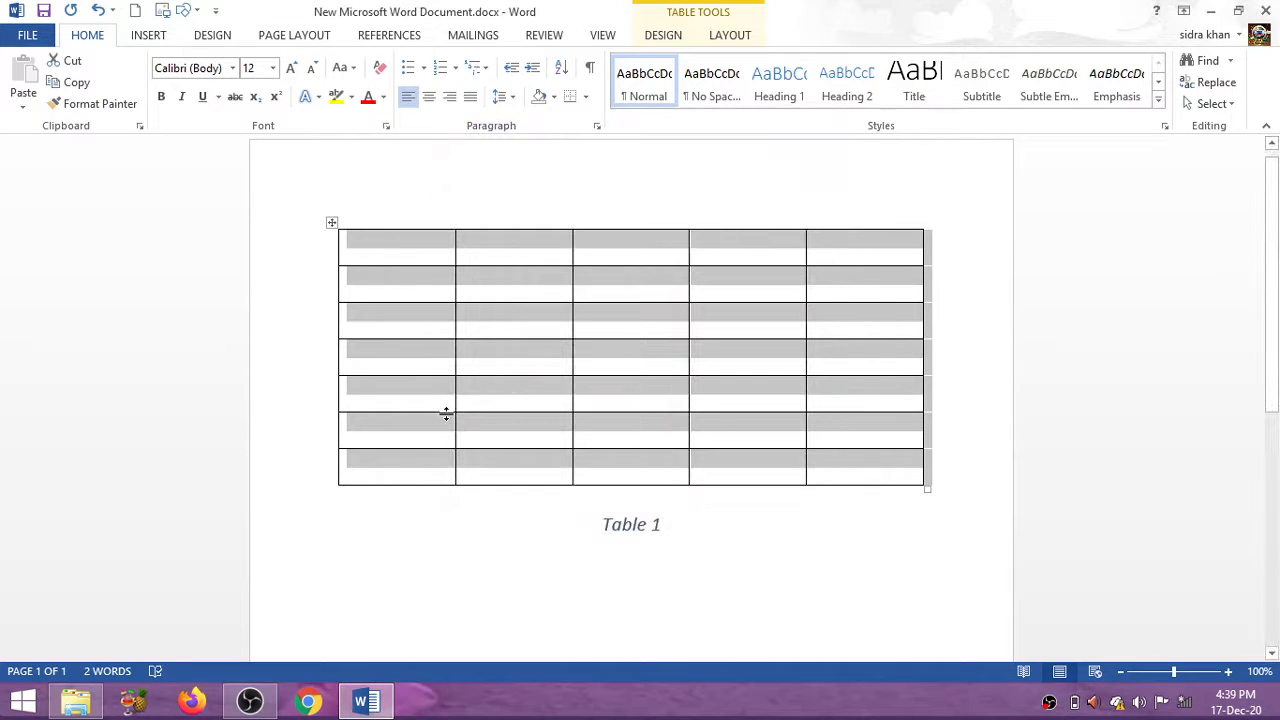
pyautogui.click(538, 450)
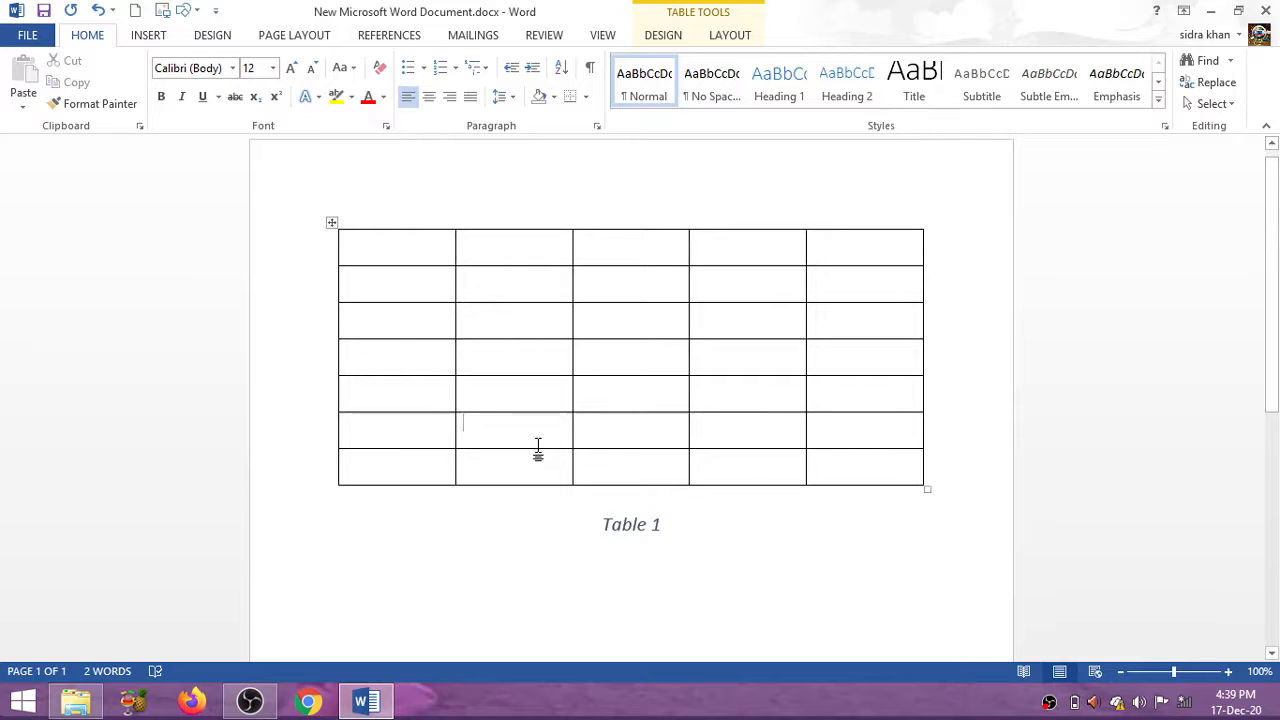
pyautogui.click(334, 222)
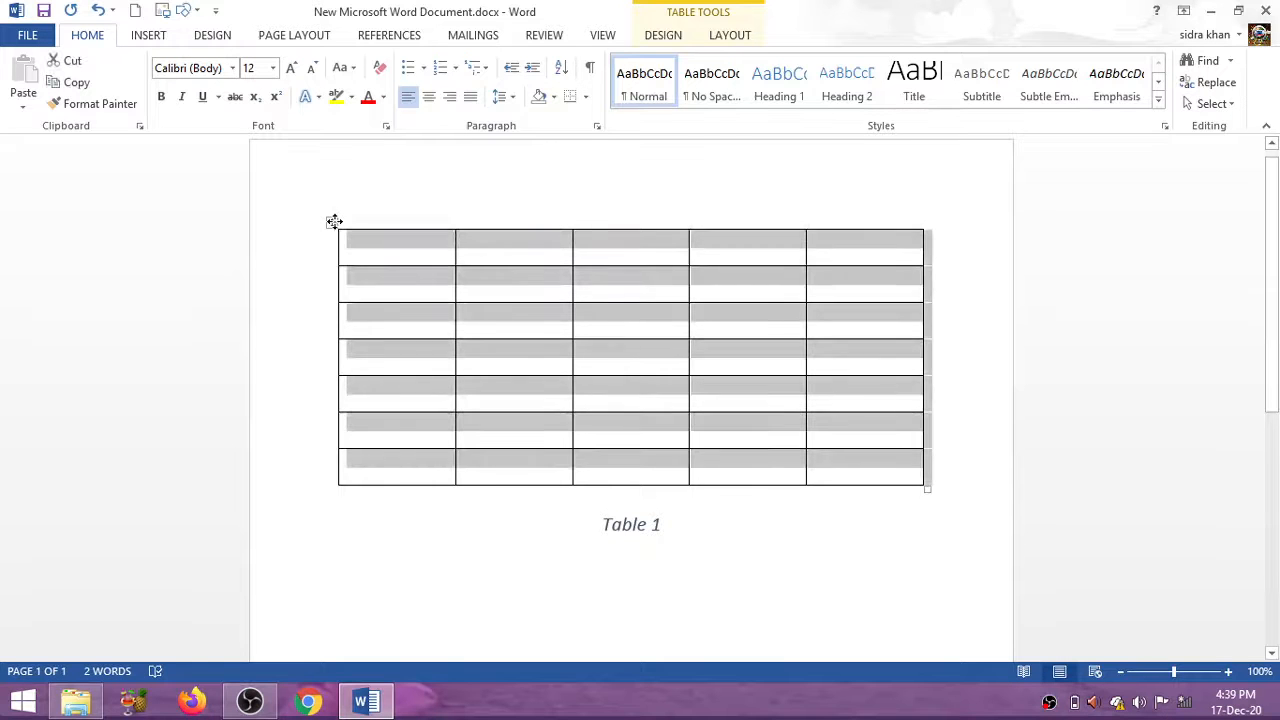
# Raise the Specify height for all seven rows from 0.4 to 0.6 inches
pyautogui.rightClick(334, 222)
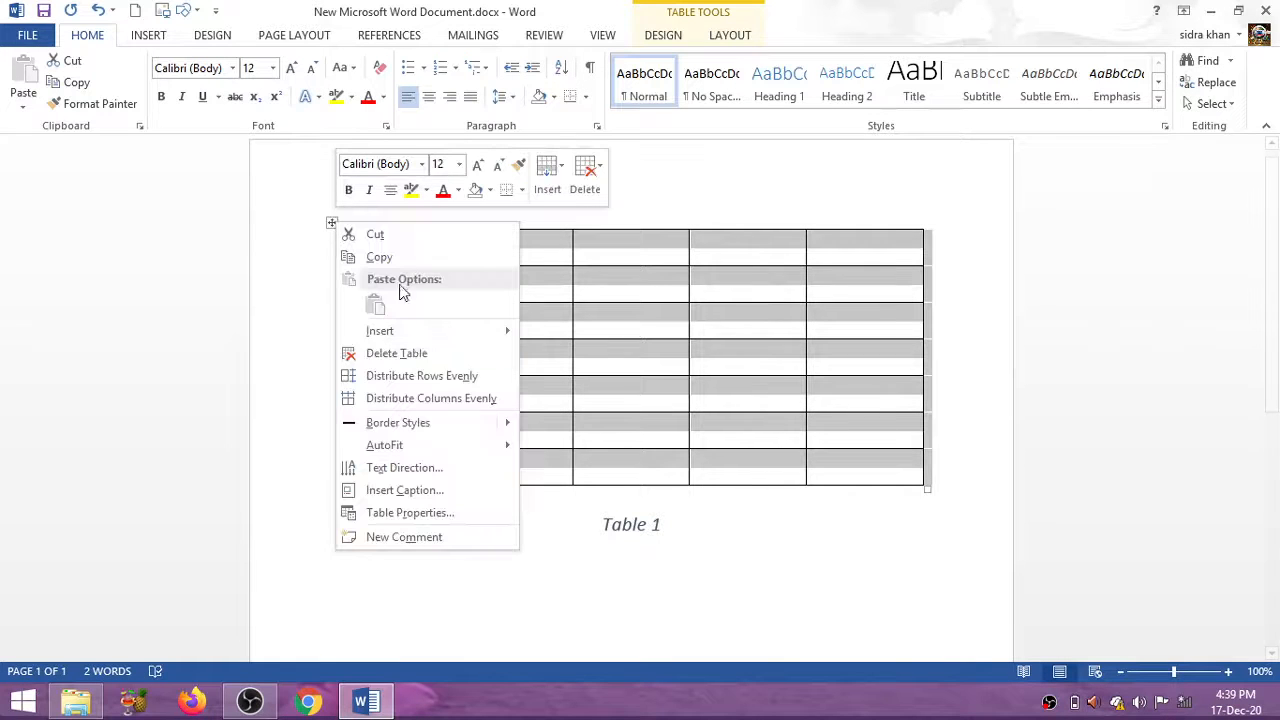
pyautogui.click(463, 511)
pyautogui.click(530, 170)
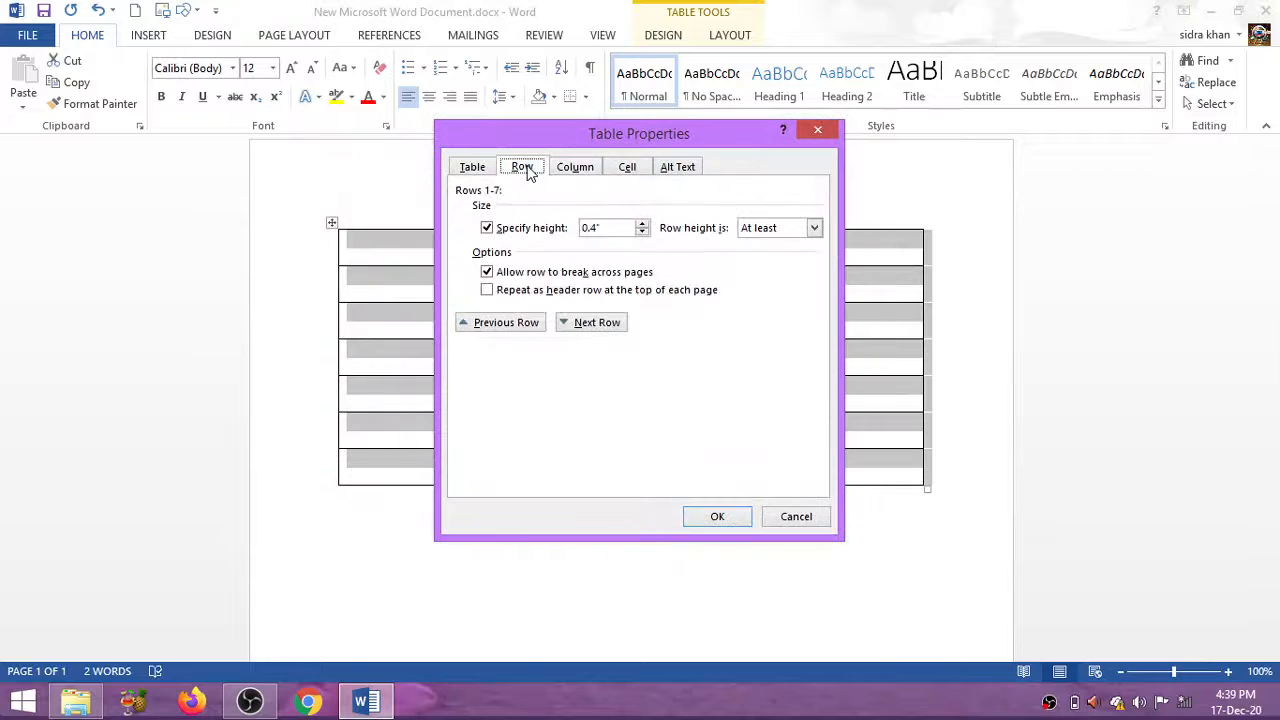
pyautogui.click(642, 224)
pyautogui.click(642, 224)
pyautogui.click(714, 524)
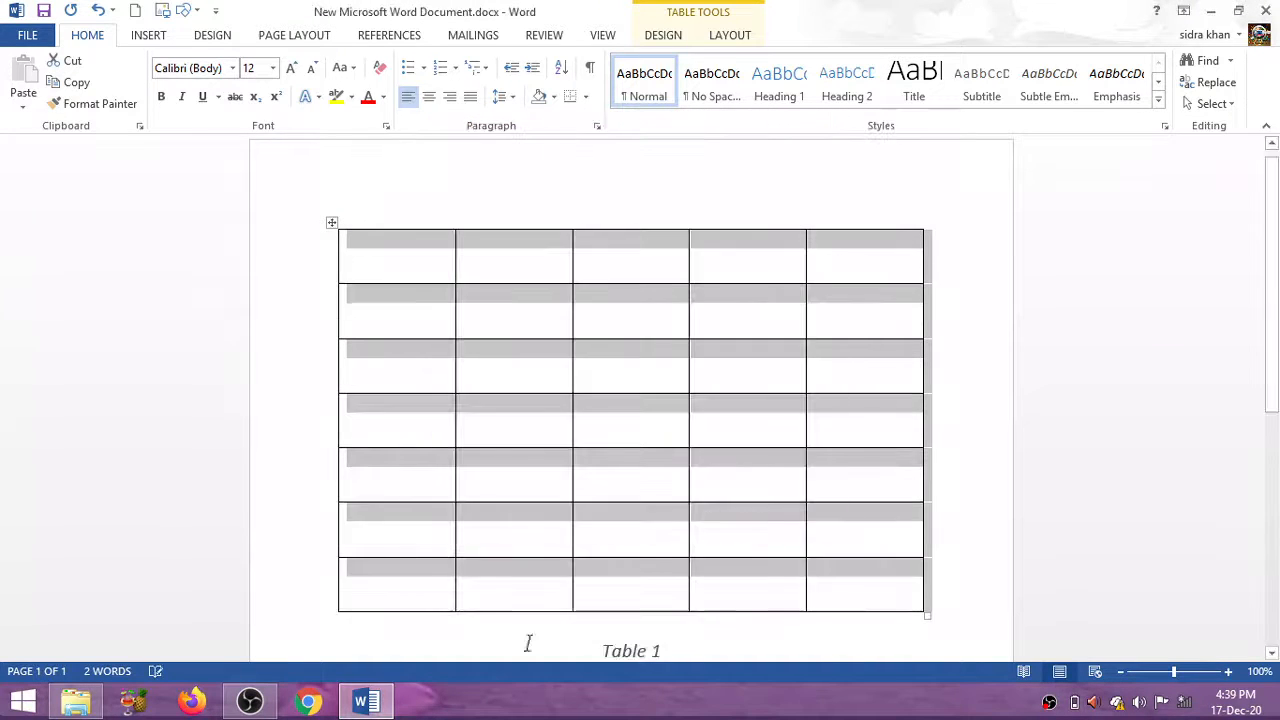
pyautogui.click(351, 319)
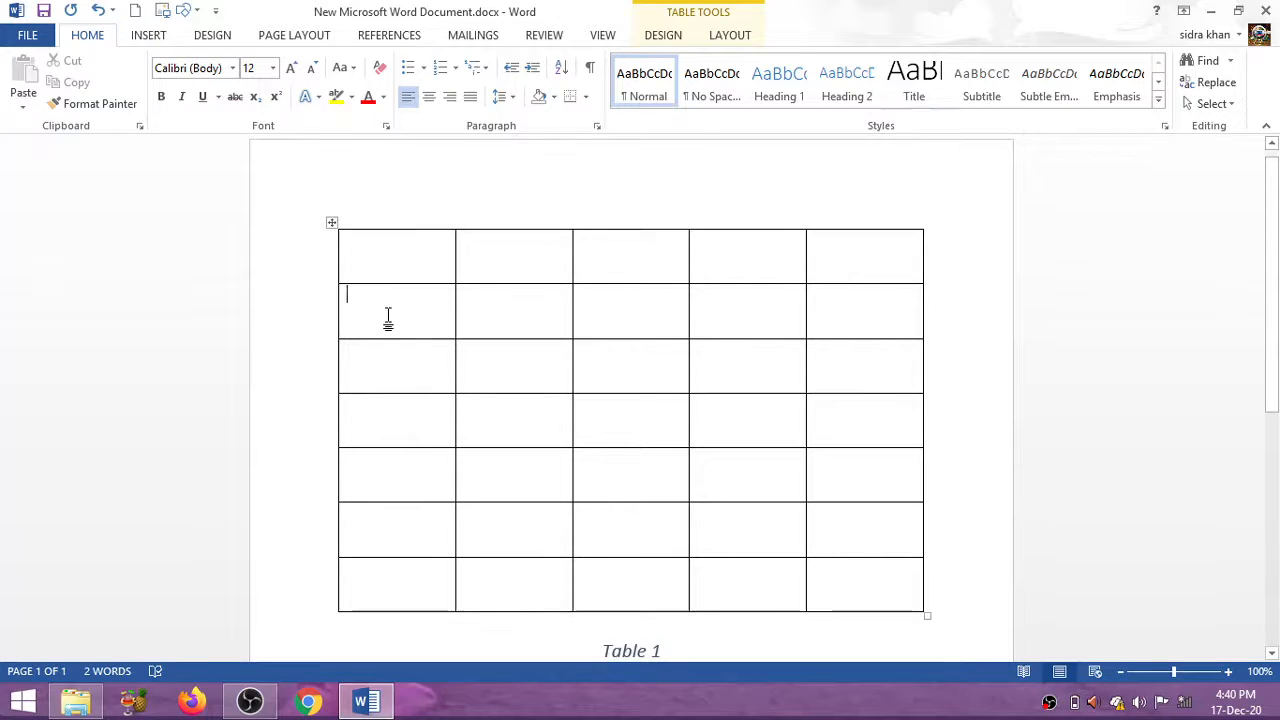
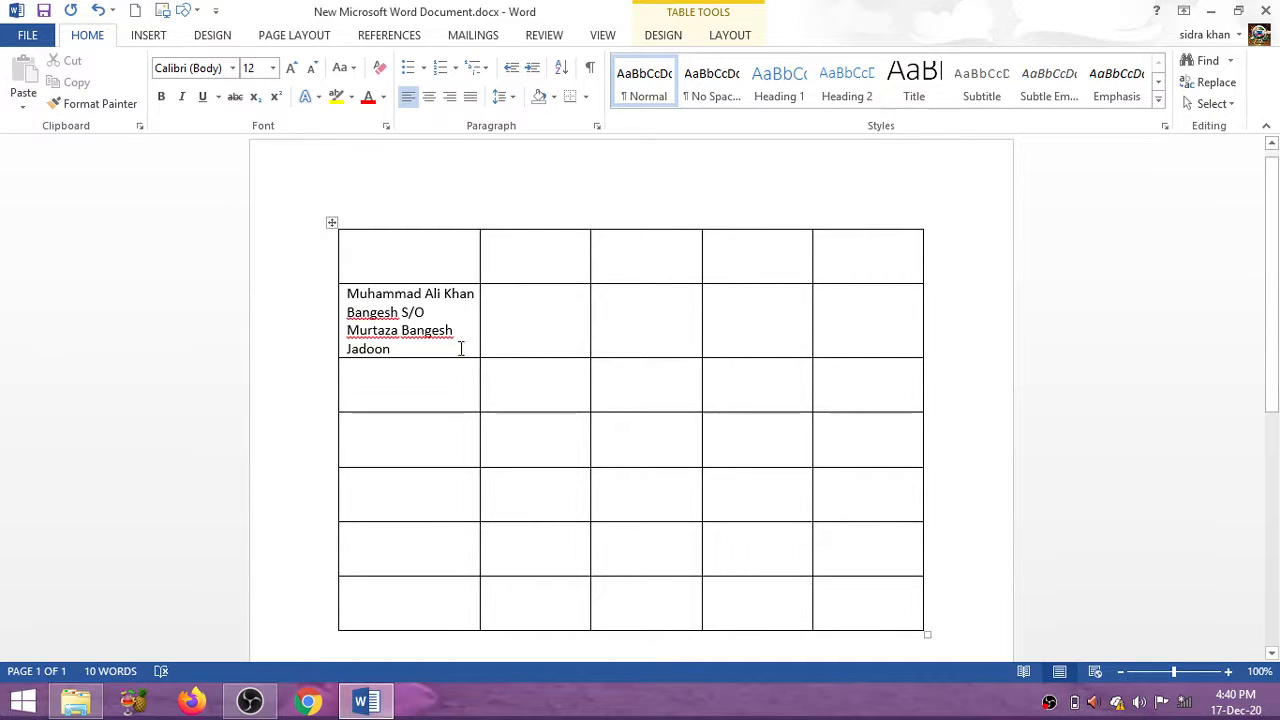
# Enter a person's full name with S/O and the father's name in row 2's first cell, then select the cell
pyautogui.click(345, 290)
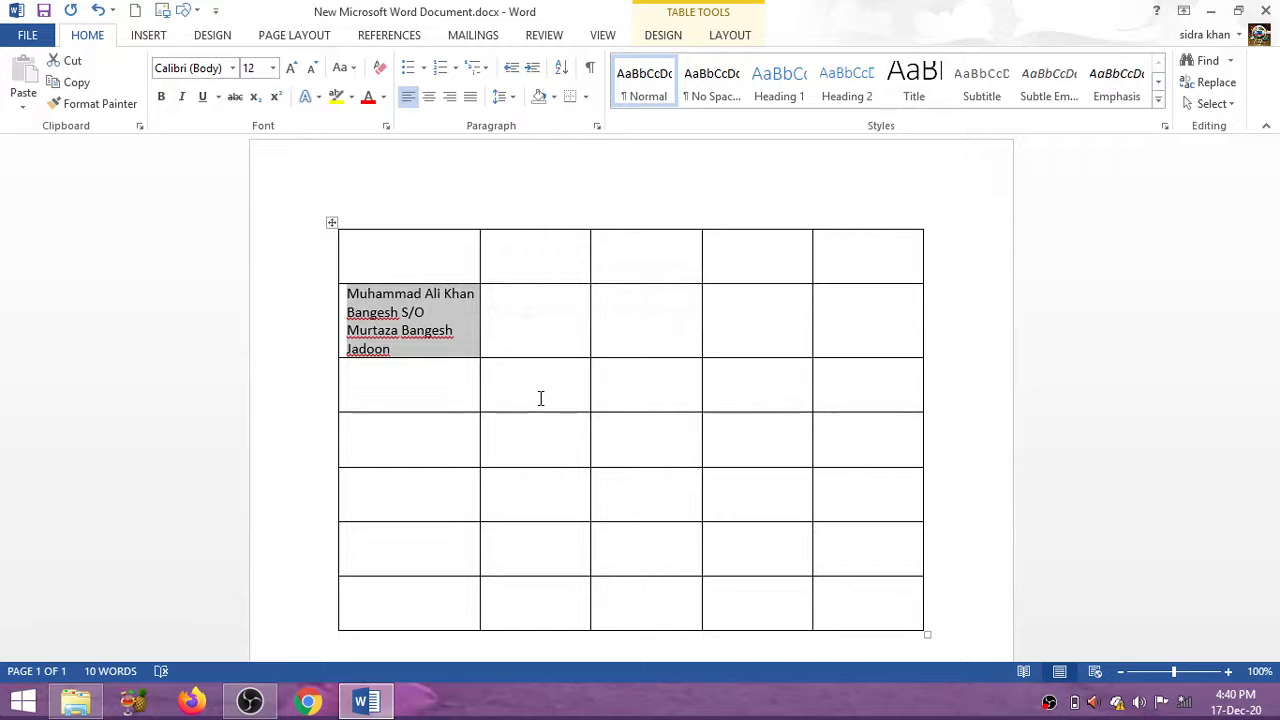
pyautogui.moveTo(466, 362)
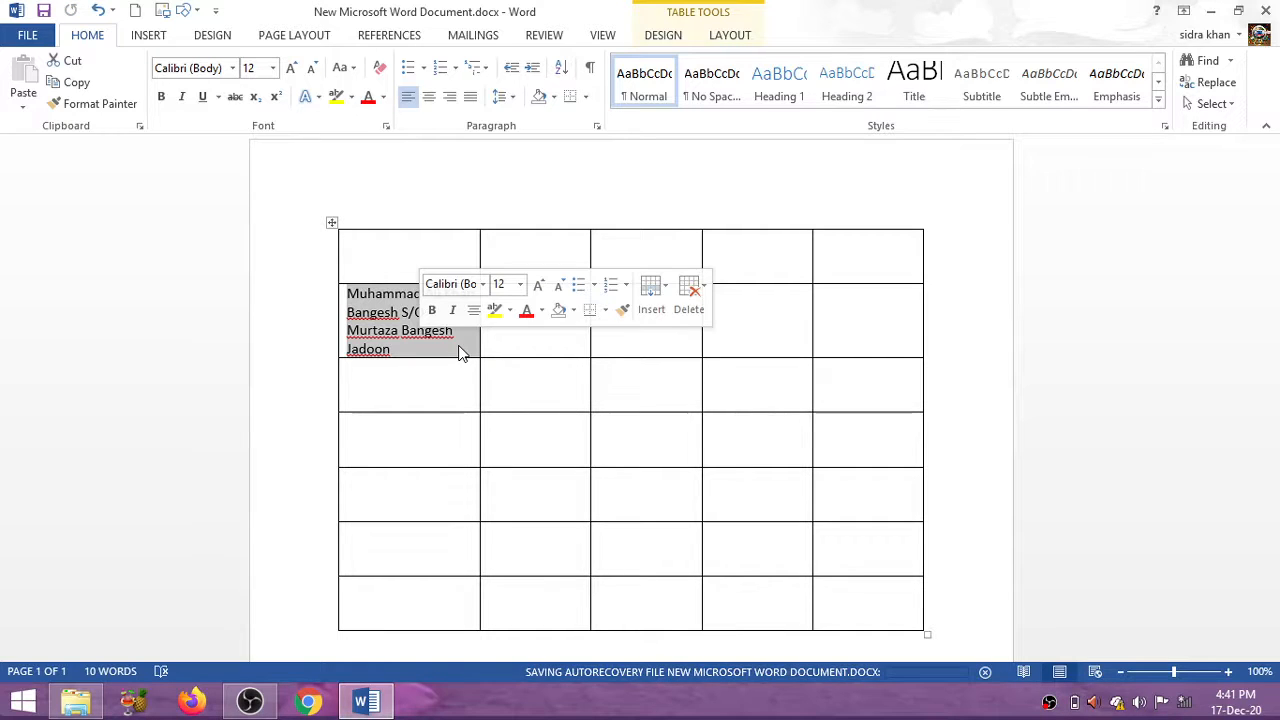
pyautogui.click(460, 353)
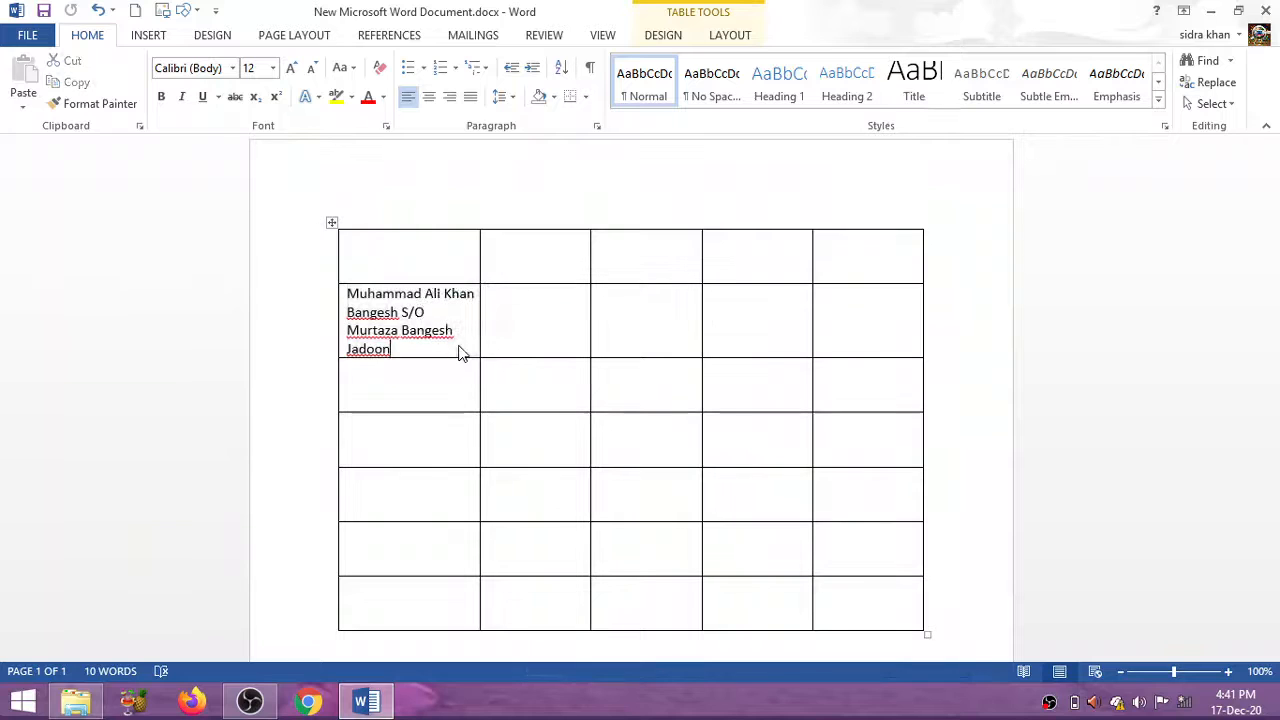
pyautogui.click(500, 323)
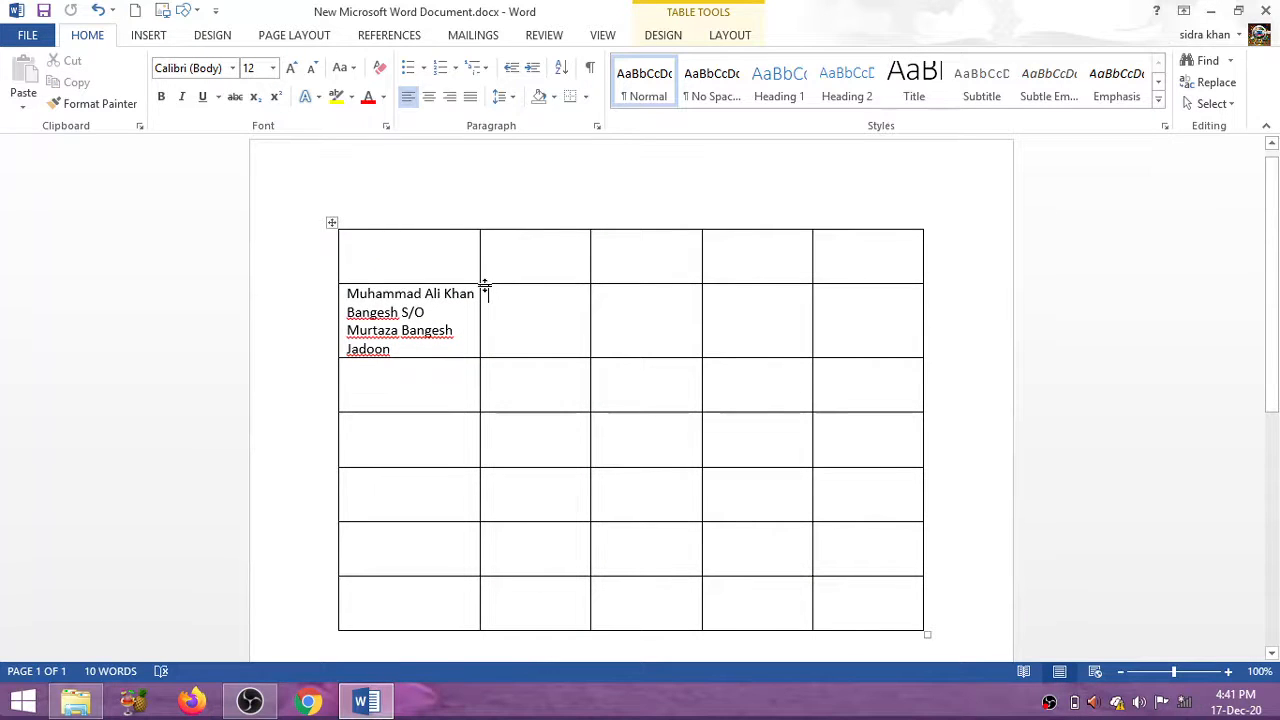
pyautogui.moveTo(484, 293); pyautogui.dragTo(571, 305)
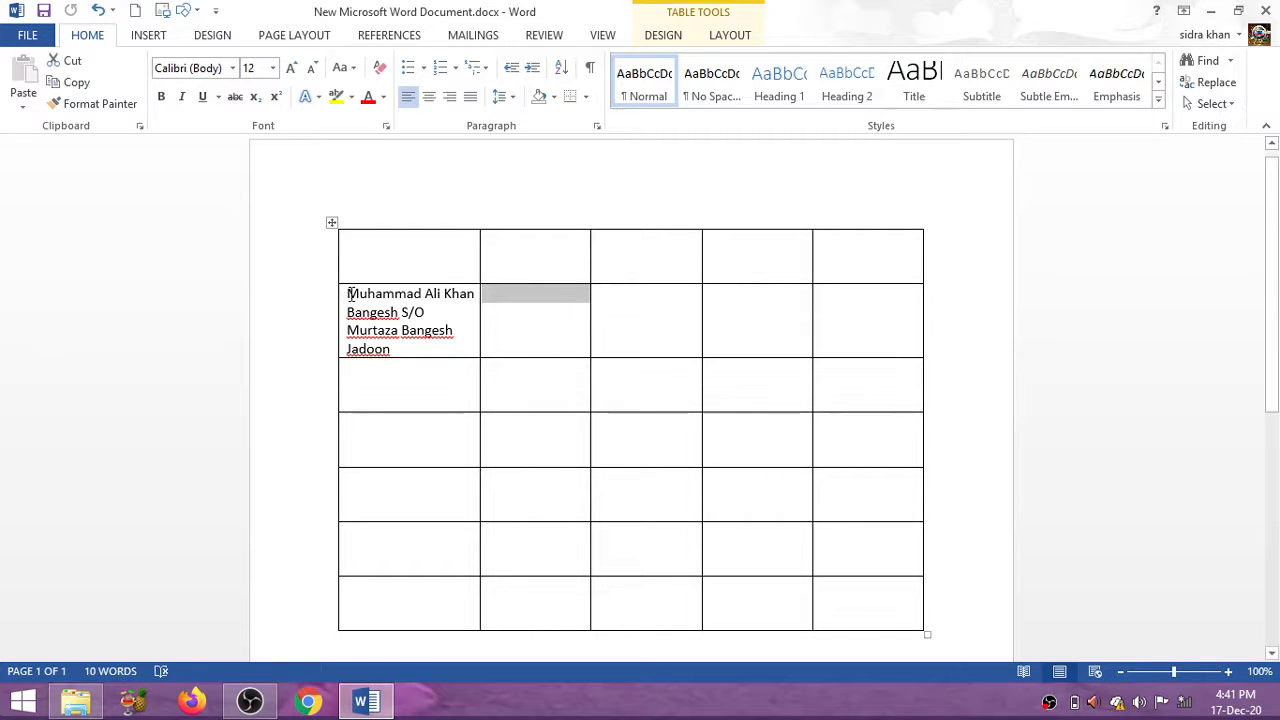
pyautogui.click(346, 294)
pyautogui.moveTo(444, 344); pyautogui.dragTo(494, 354)
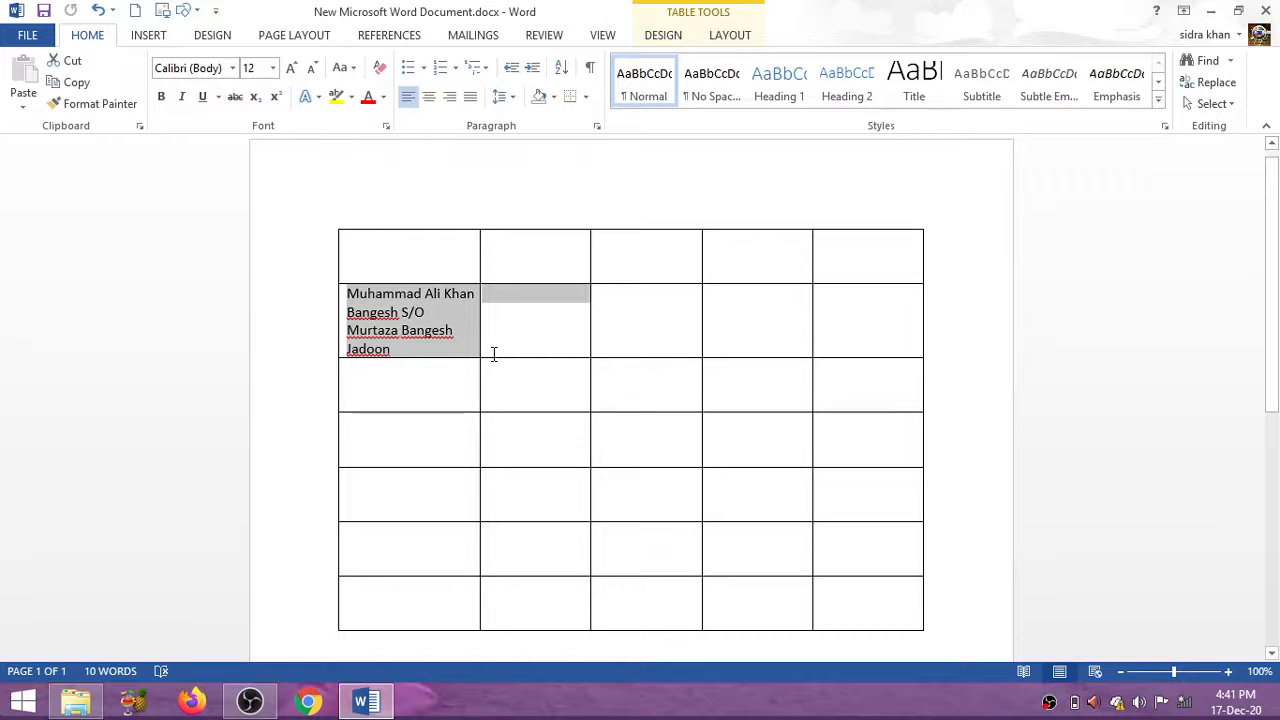
pyautogui.press('super+c')
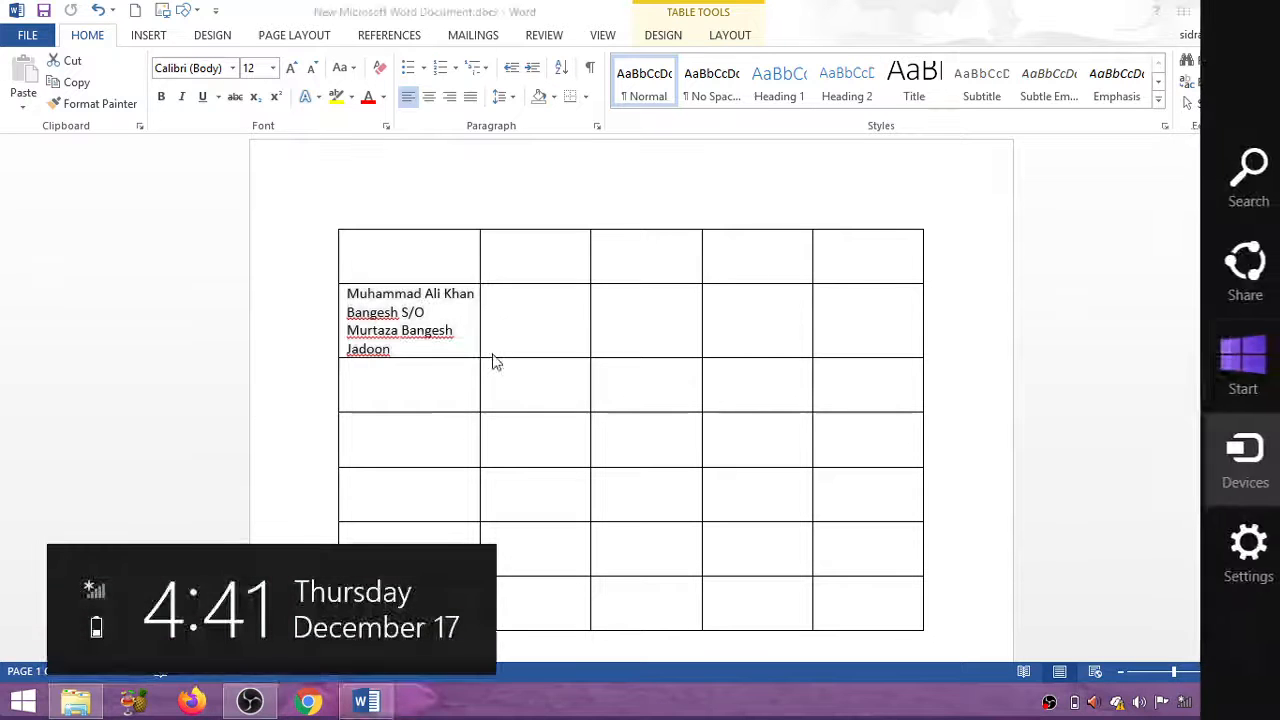
pyautogui.press('super+c')
pyautogui.press('super+k')
pyautogui.click(443, 383)
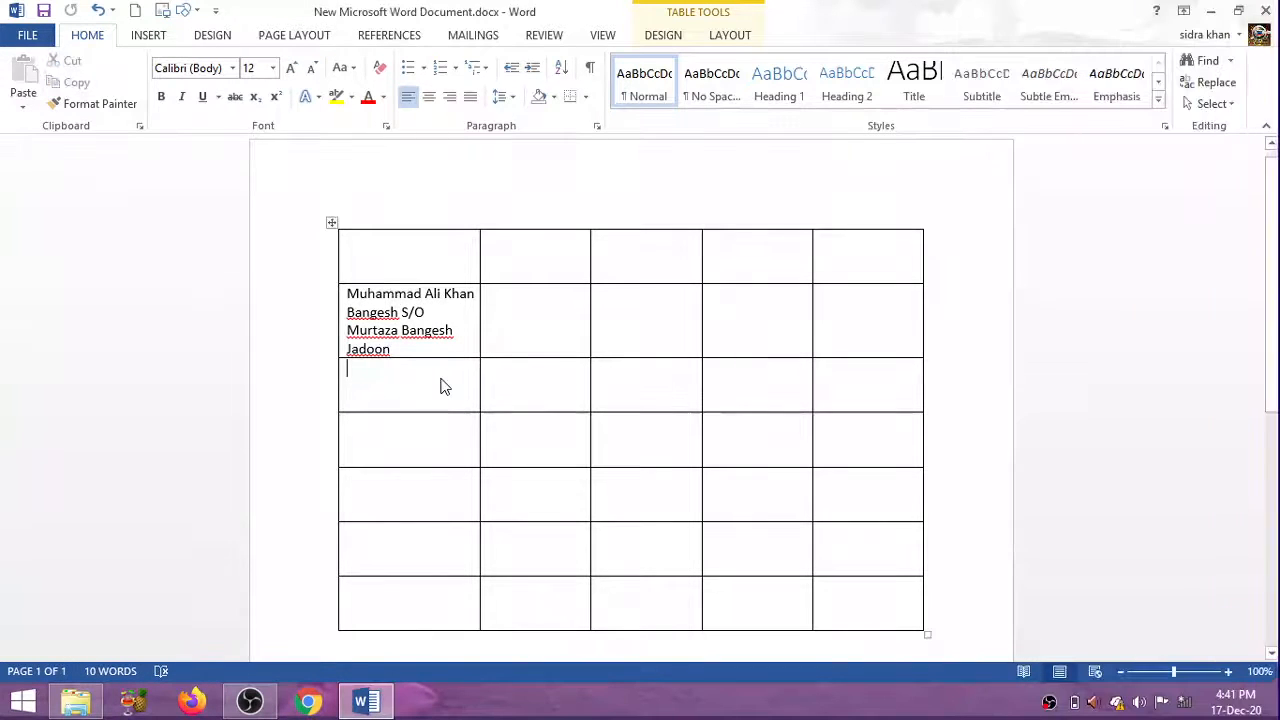
pyautogui.moveTo(350, 368); pyautogui.dragTo(503, 422)
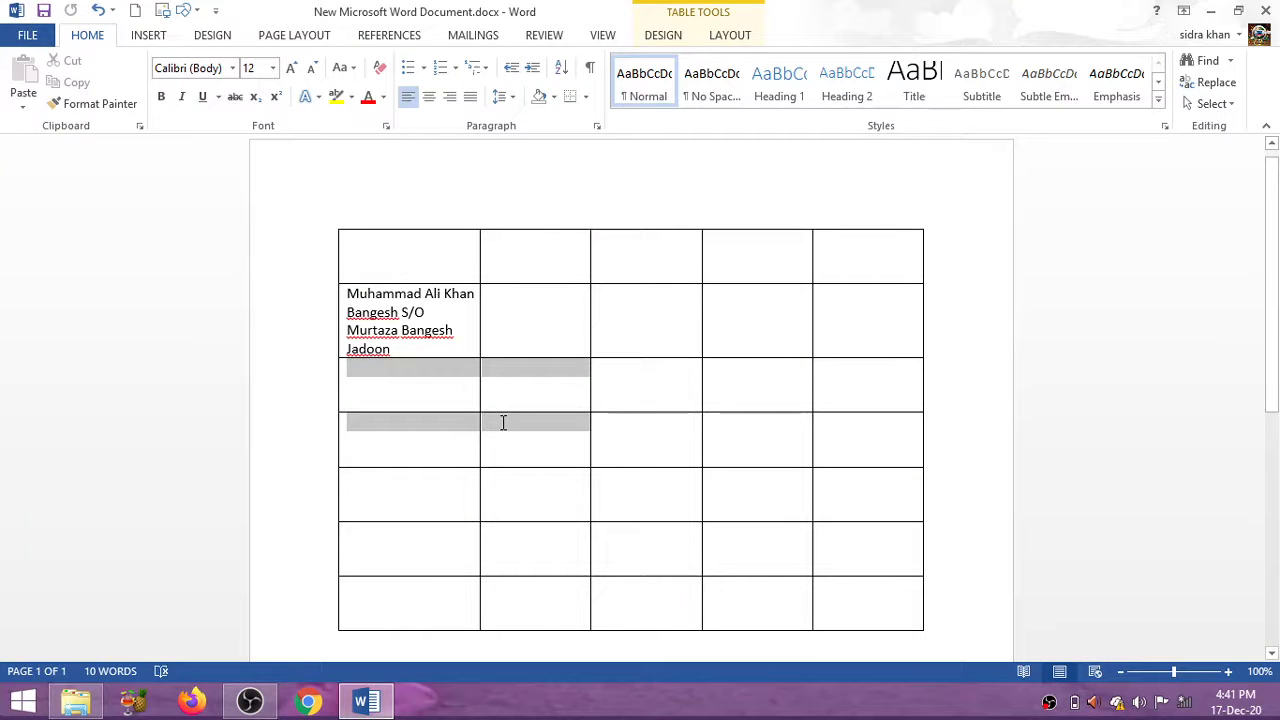
pyautogui.click(633, 489)
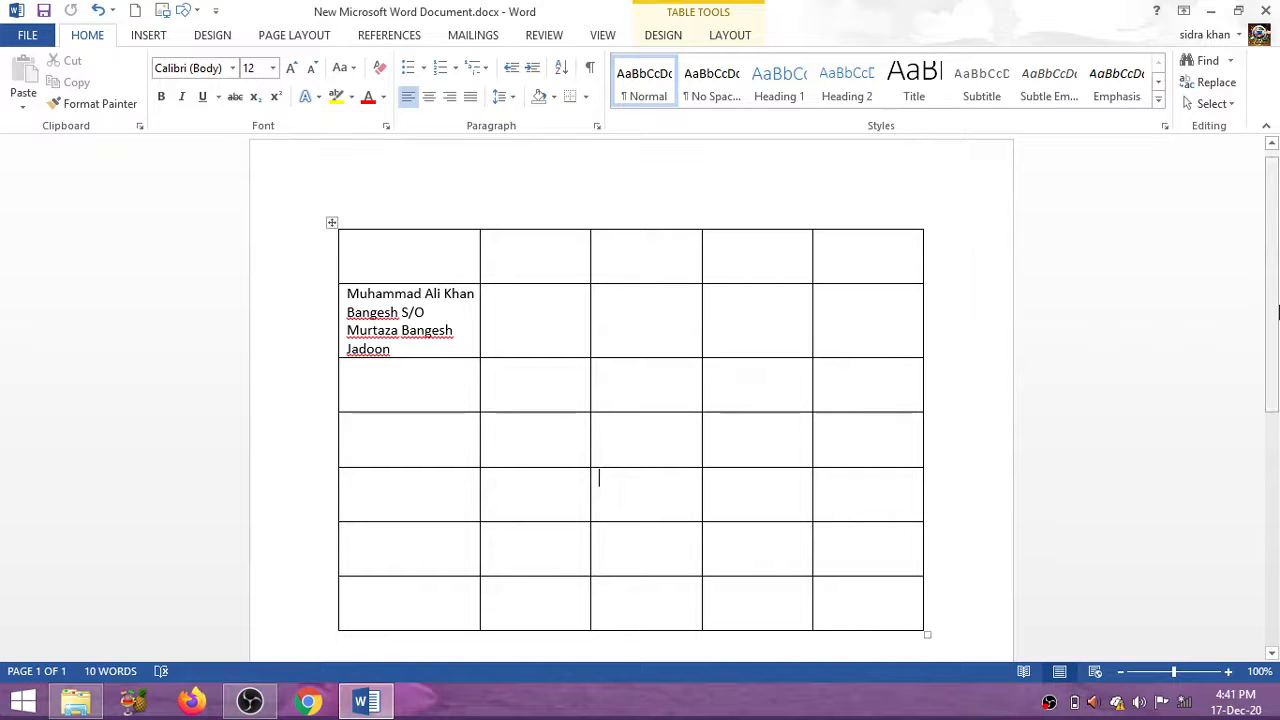
pyautogui.scroll(-2, 1254, 370)
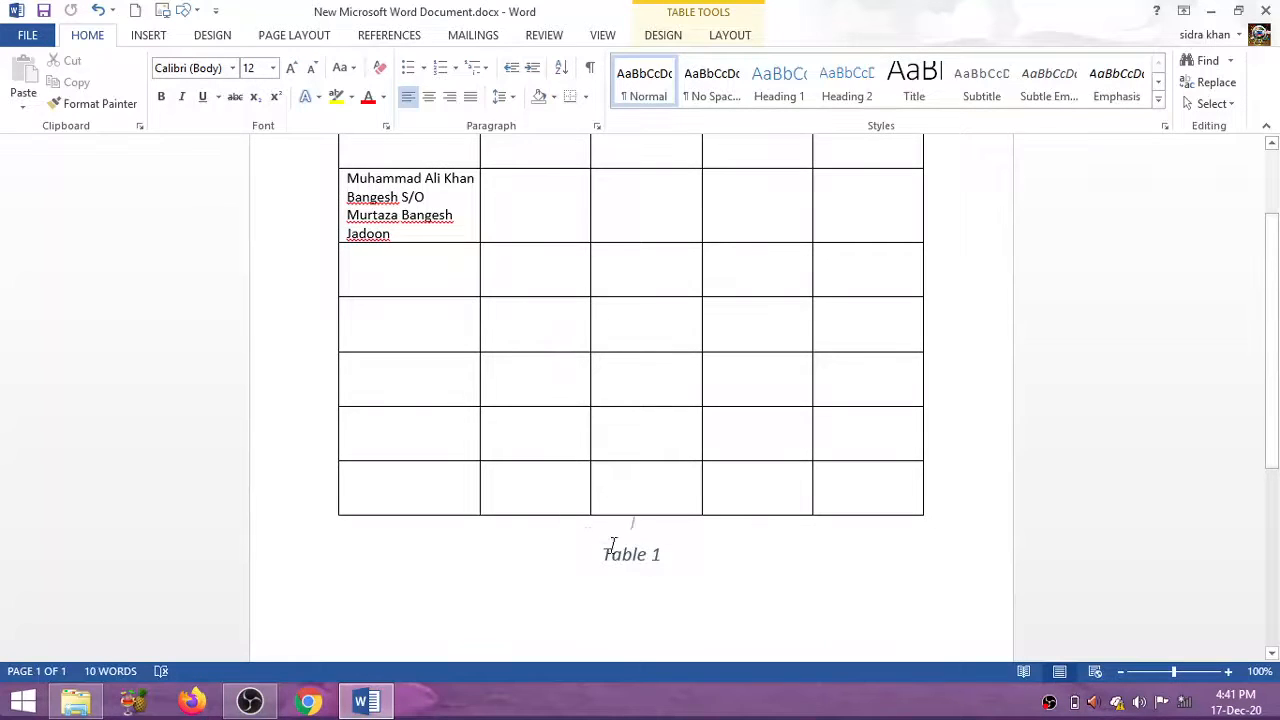
pyautogui.moveTo(602, 553); pyautogui.dragTo(706, 578)
pyautogui.click(704, 575)
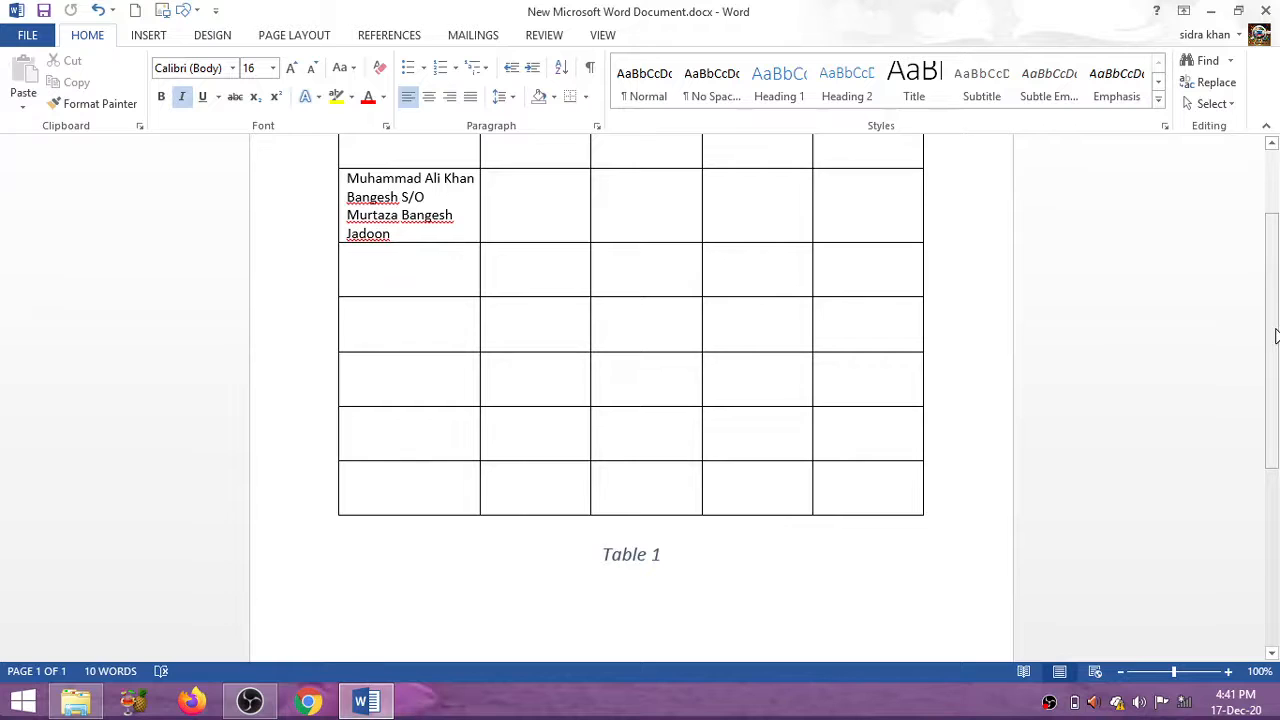
pyautogui.moveTo(1274, 334); pyautogui.dragTo(1277, 255)
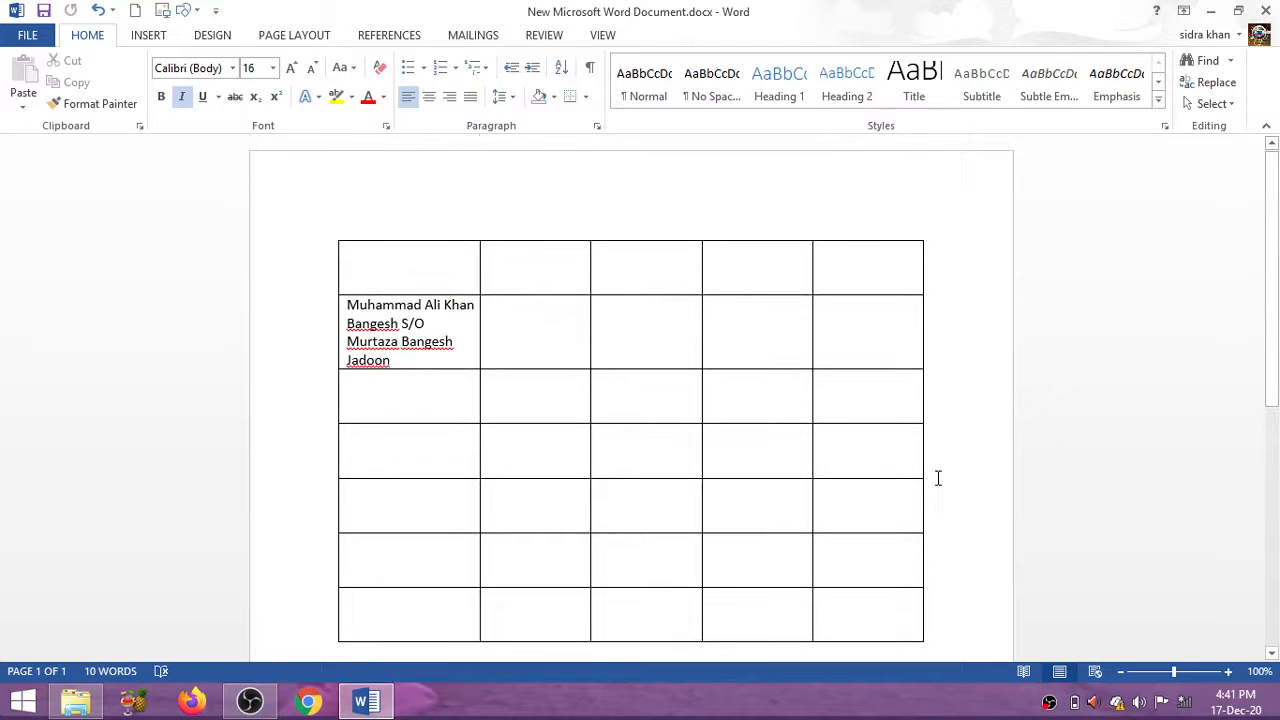
# Look over the Insert tab's Table drop-down choices, then close it without inserting anything
pyautogui.click(146, 38)
pyautogui.click(131, 113)
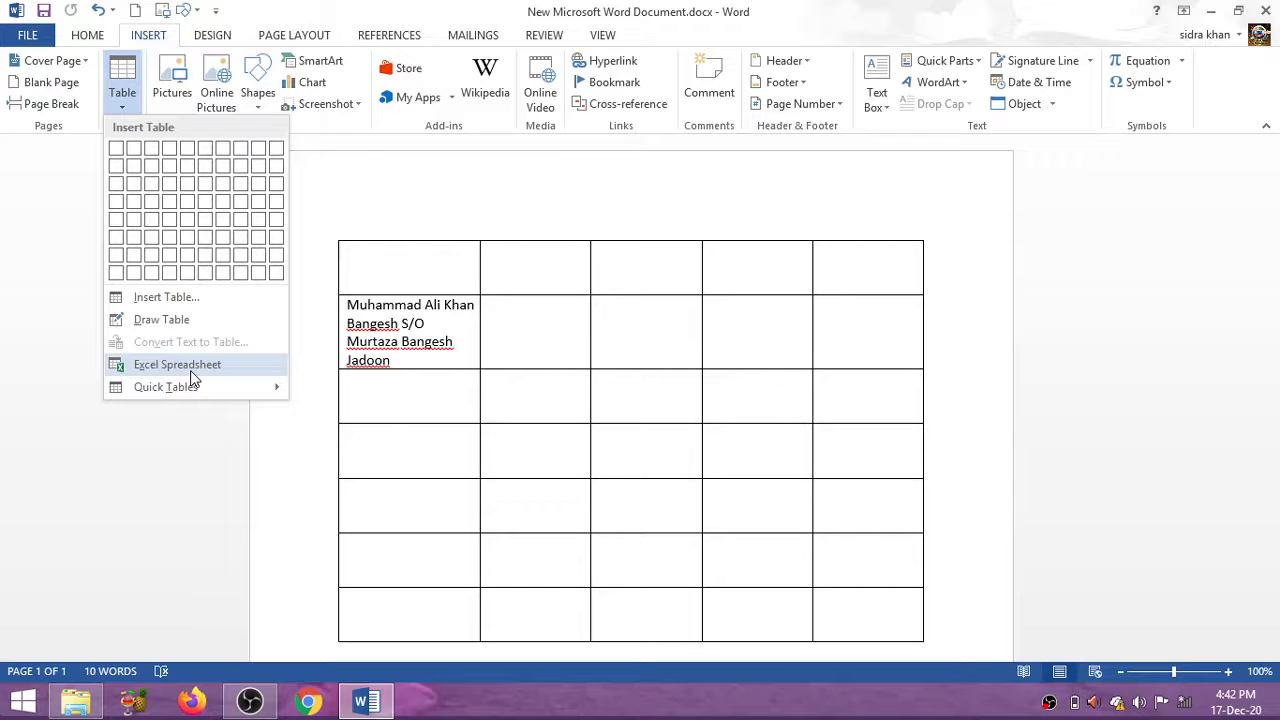
pyautogui.click(538, 450)
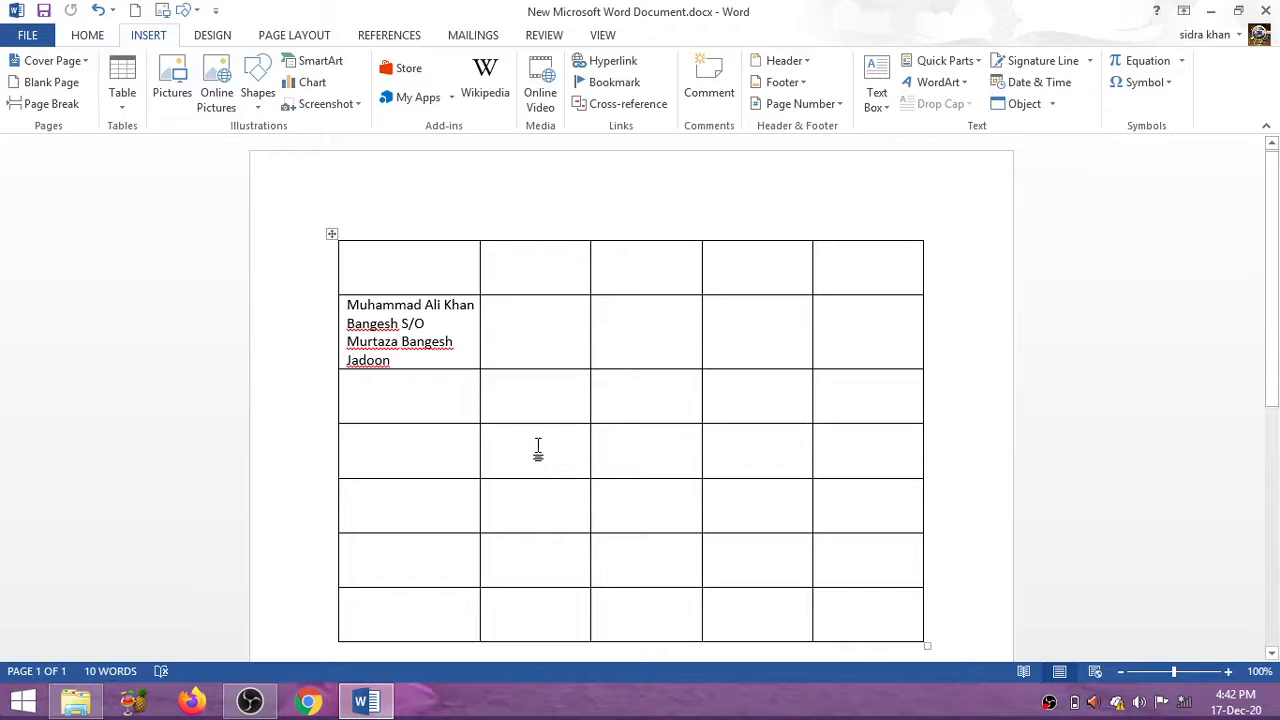